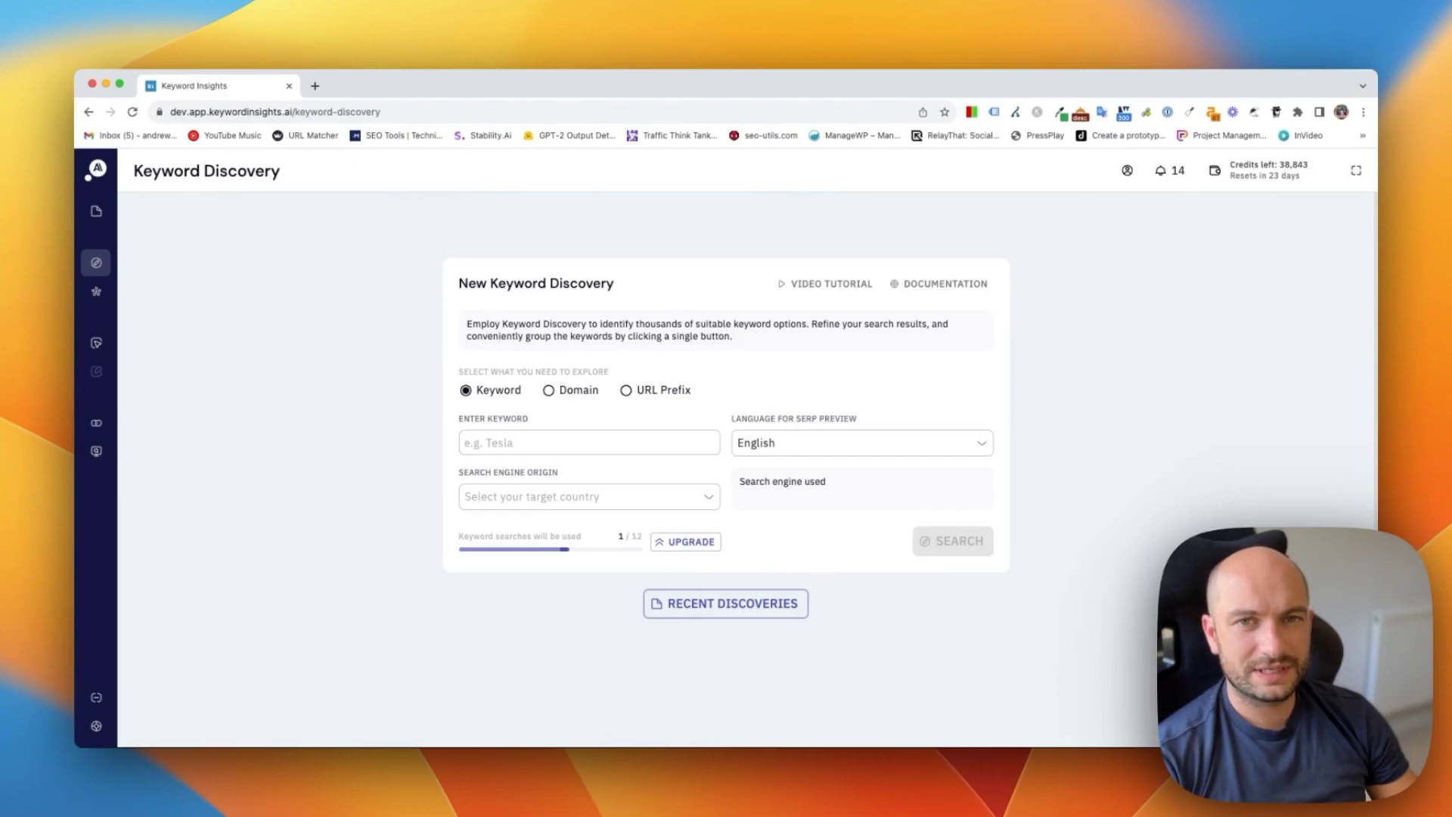
Point out the Keyword, Domain and URL Prefix exploration options
mouse_move(139, 265)
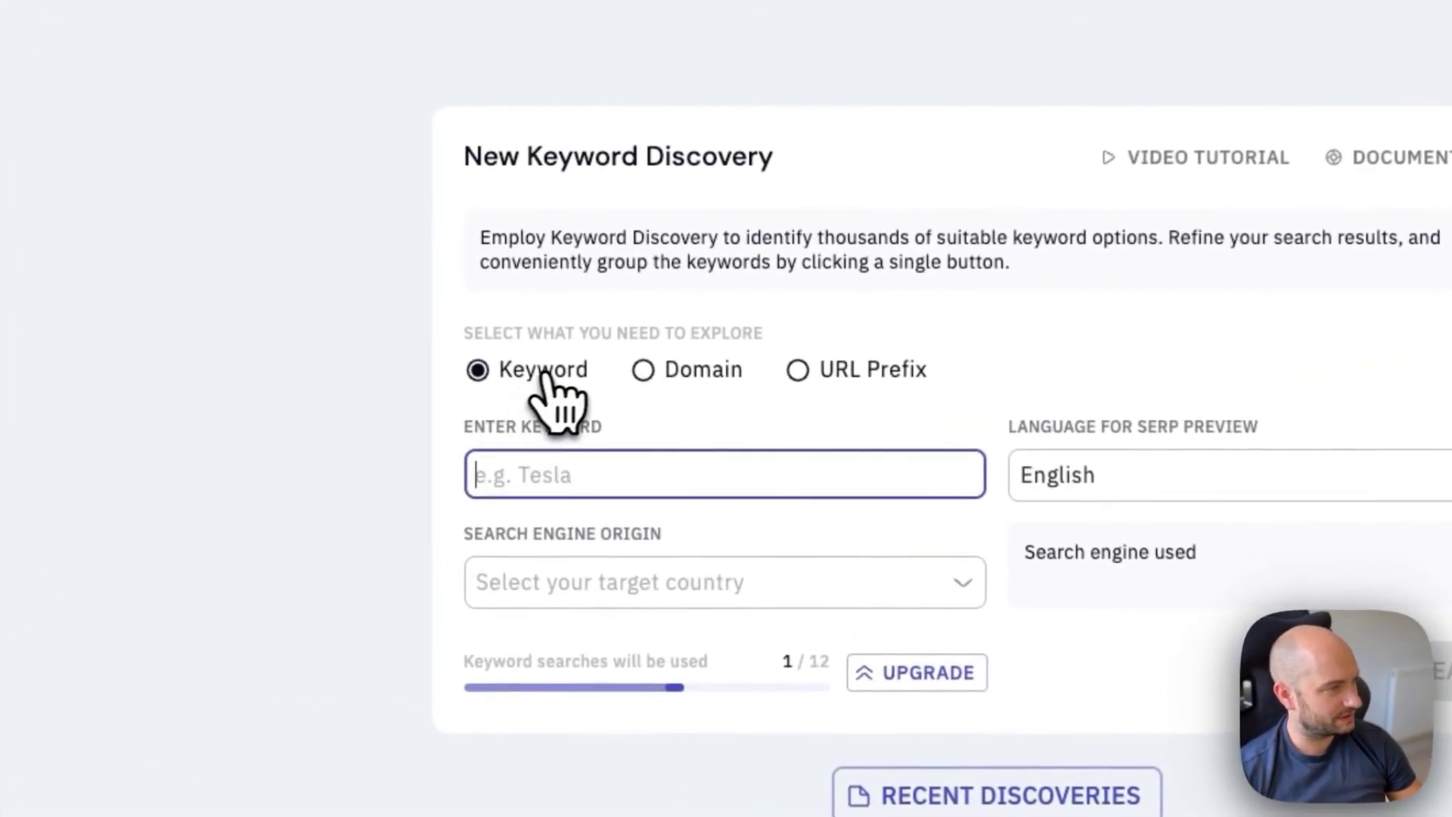
drag(509, 394, 488, 398)
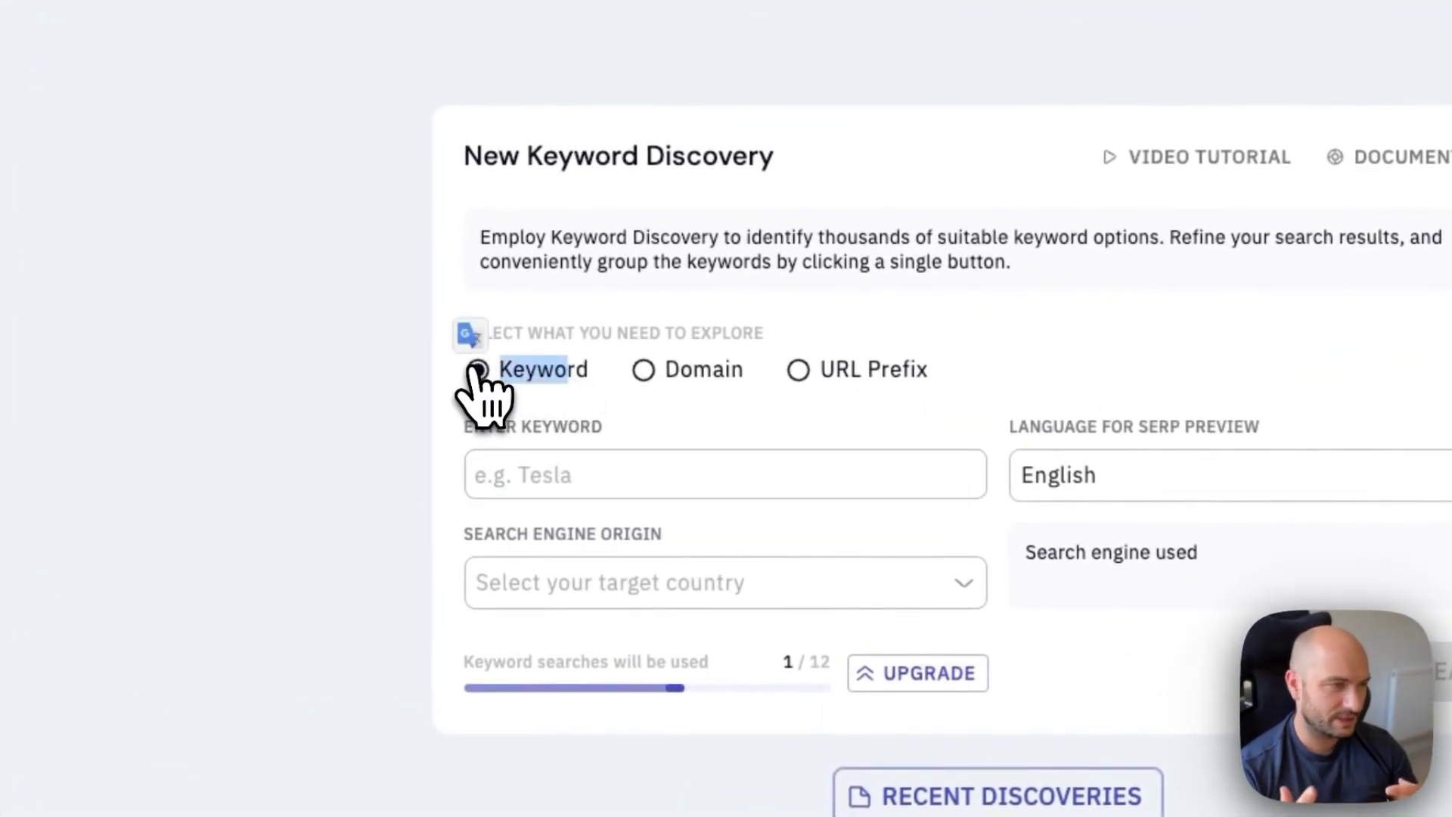
double_click(730, 371)
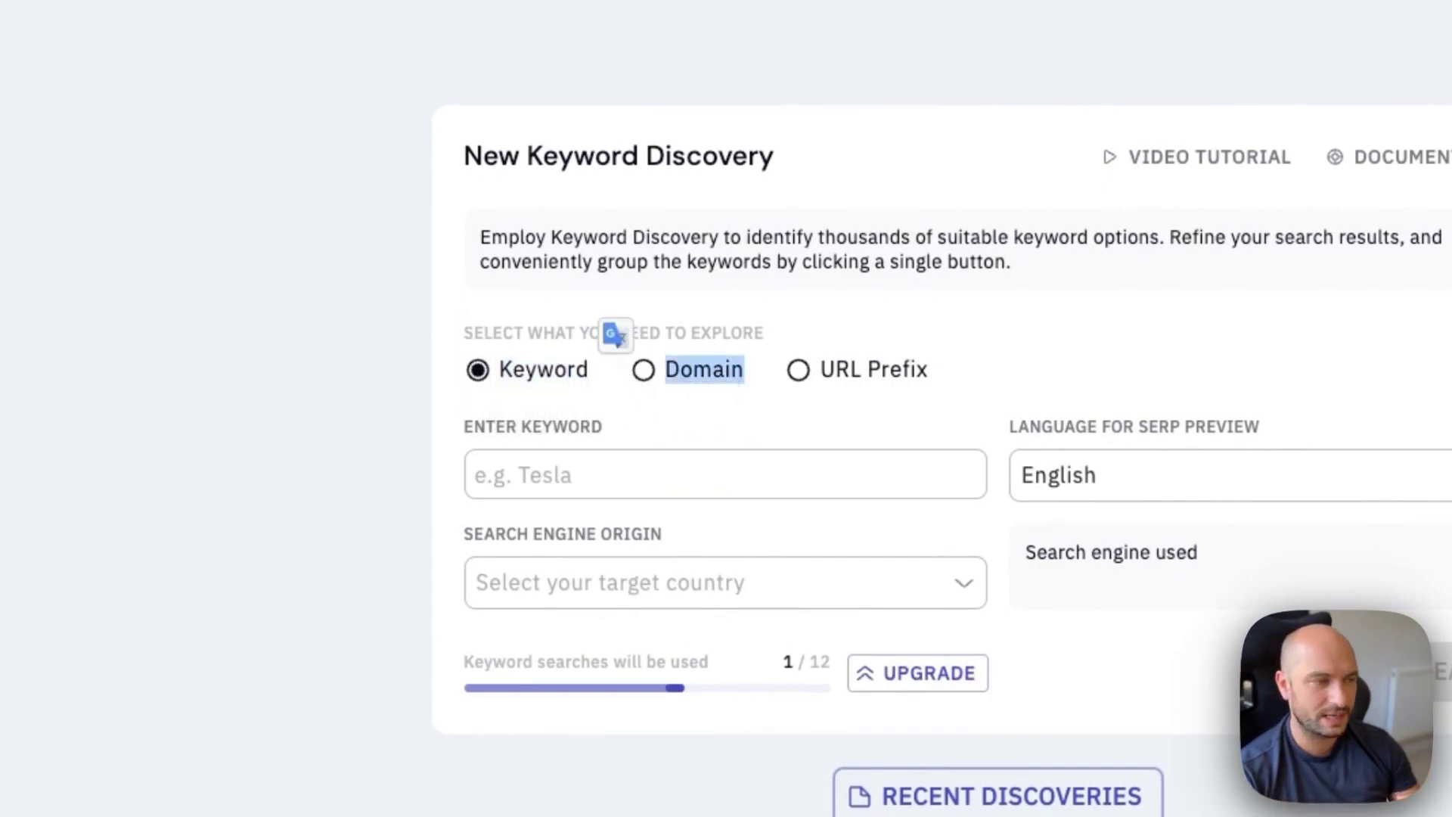
drag(930, 371, 808, 373)
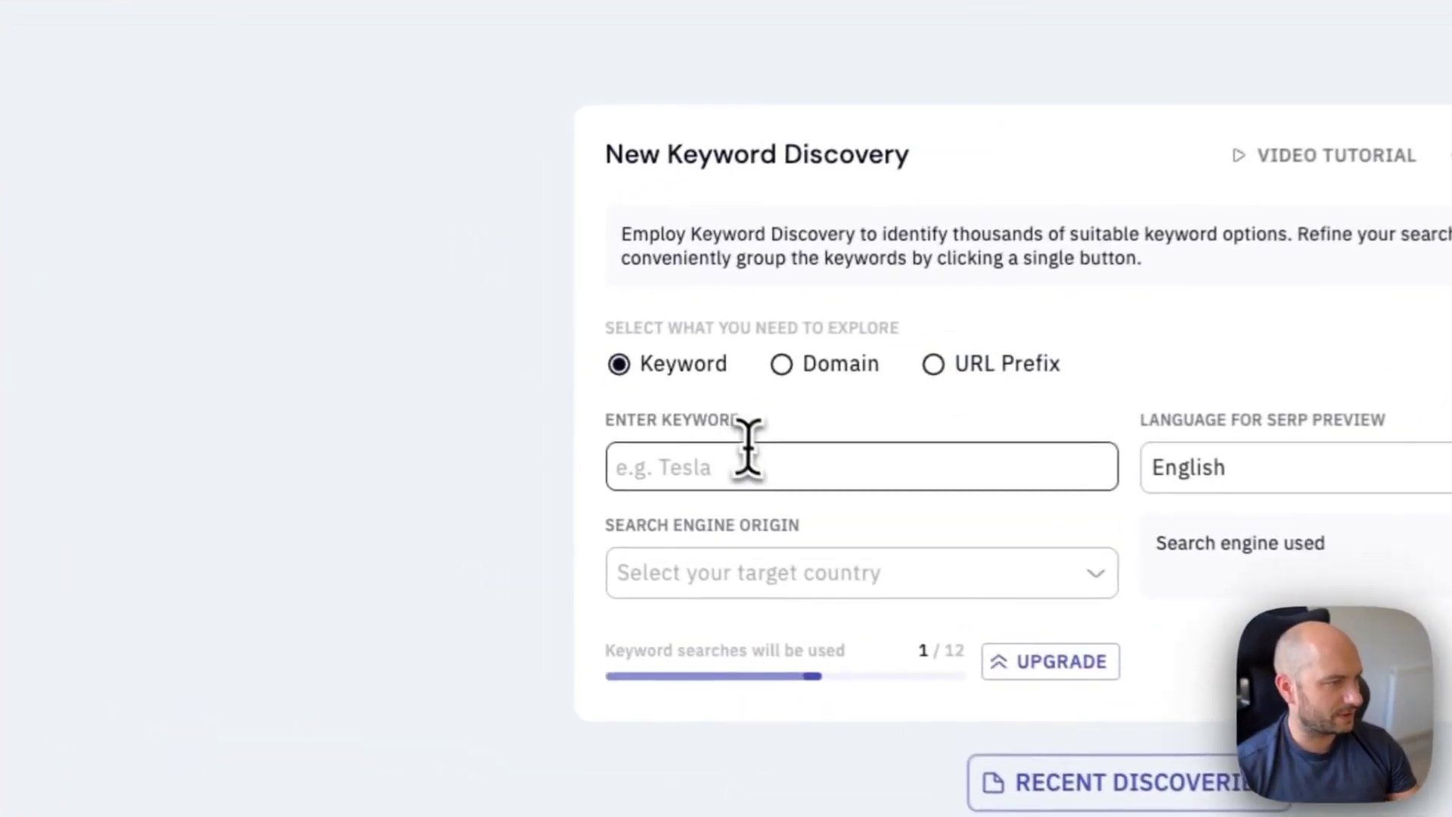
Enter 'Clothes' as the seed keyword and pick United Kingdom as the search origin
click(537, 439)
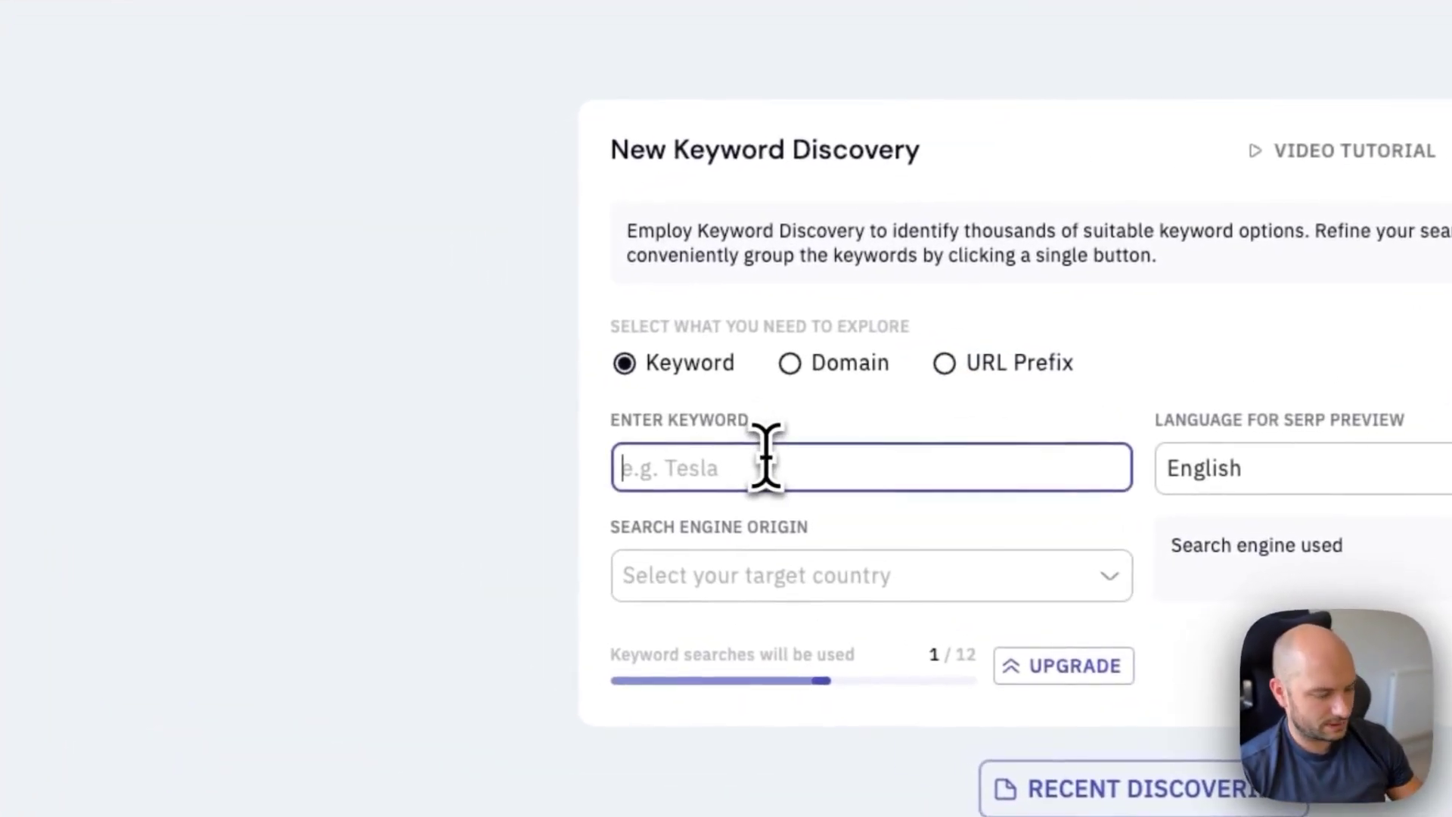
text(Clthoes)
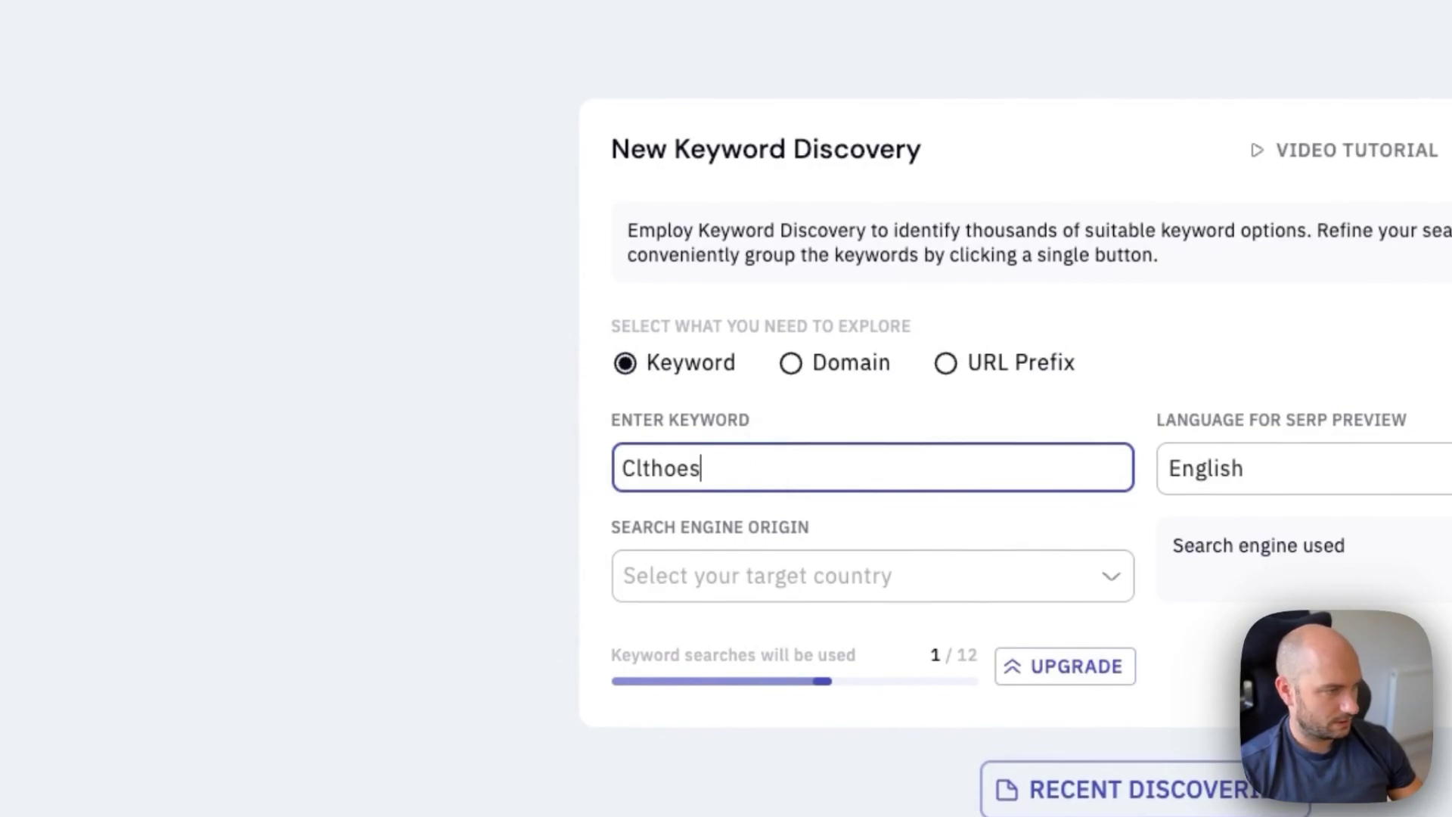
key(BackSpace)
key(BackSpace)
key(BackSpace)
key(BackSpace)
key(BackSpace)
key(BackSpace)
key(BackSpace)
text(Clothe)
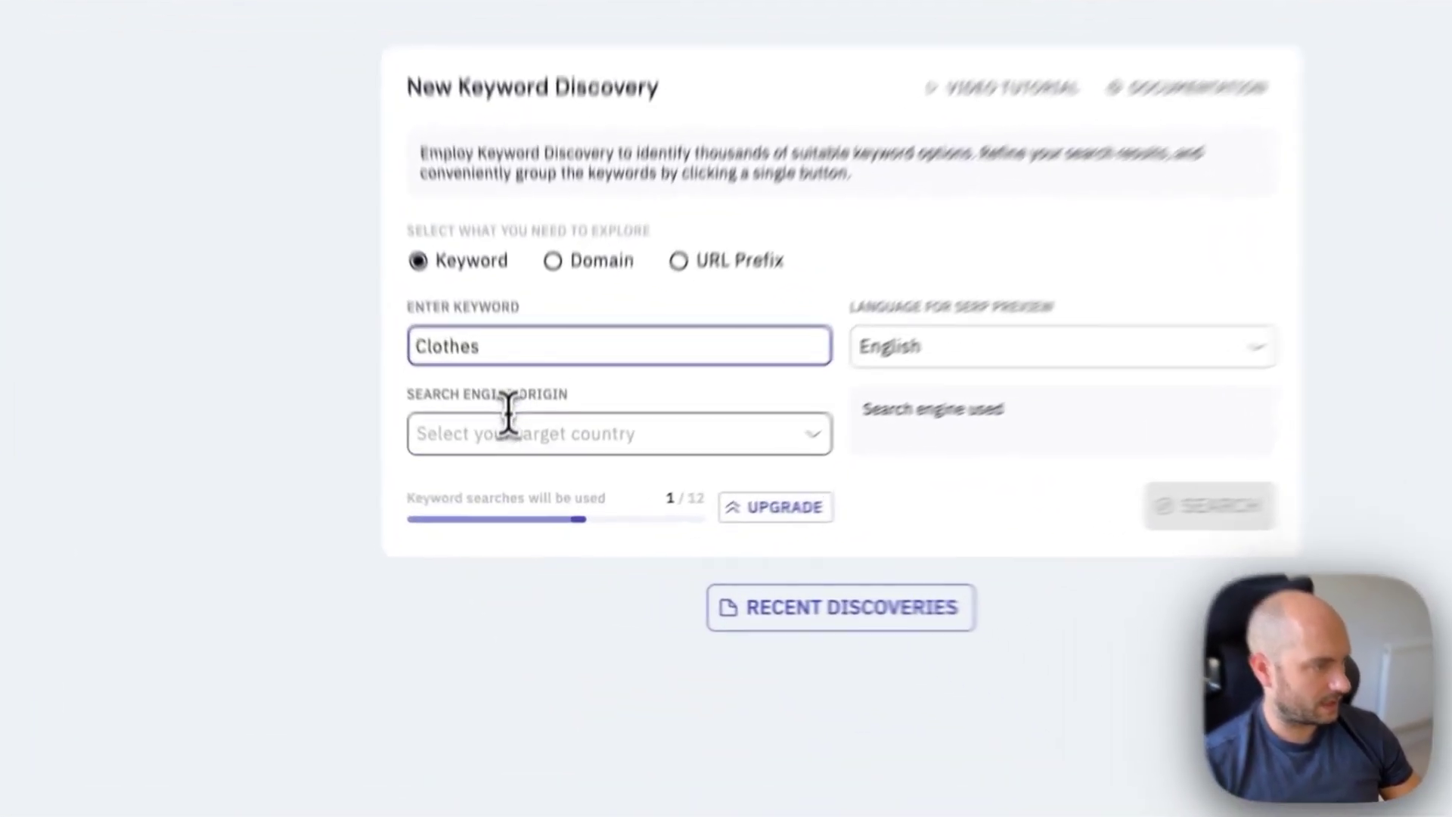
click(518, 496)
text(uni)
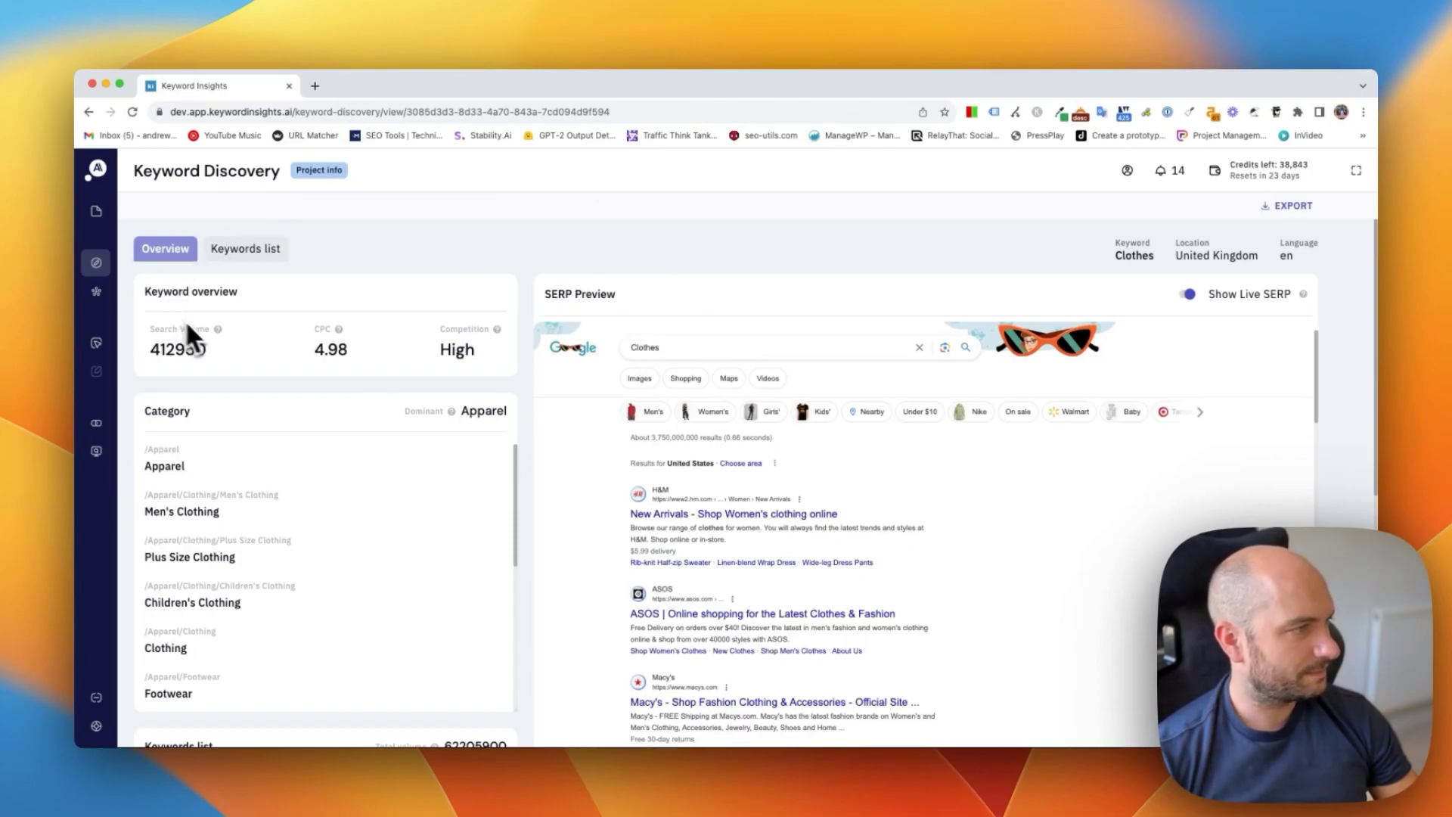
Review the Clothes overview: search volume, CPC and the High competition rating
drag(148, 327, 356, 348)
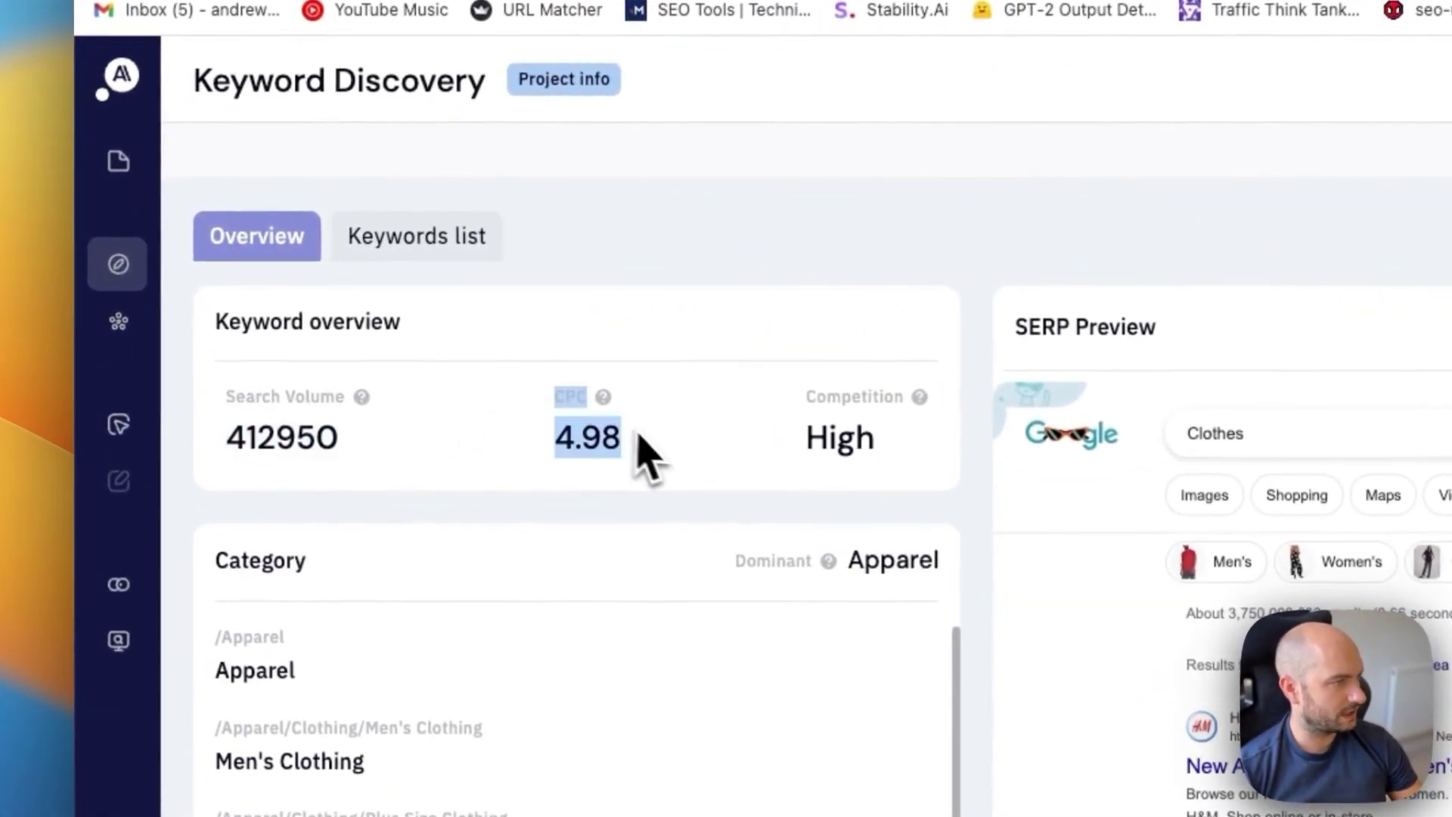
drag(774, 406, 871, 443)
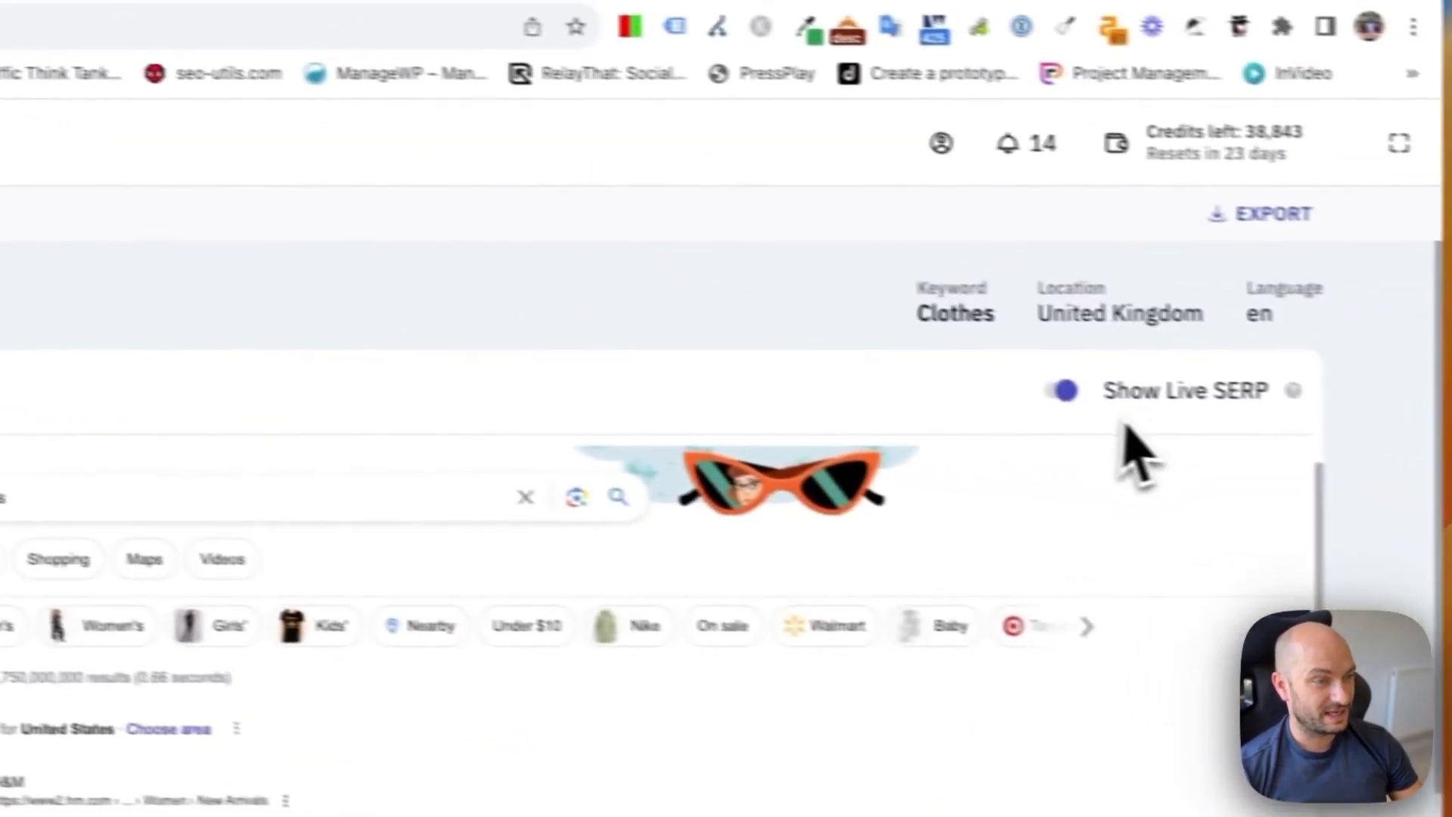
scroll(1138, 454, down, 10)
scroll(1029, 476, up, 1)
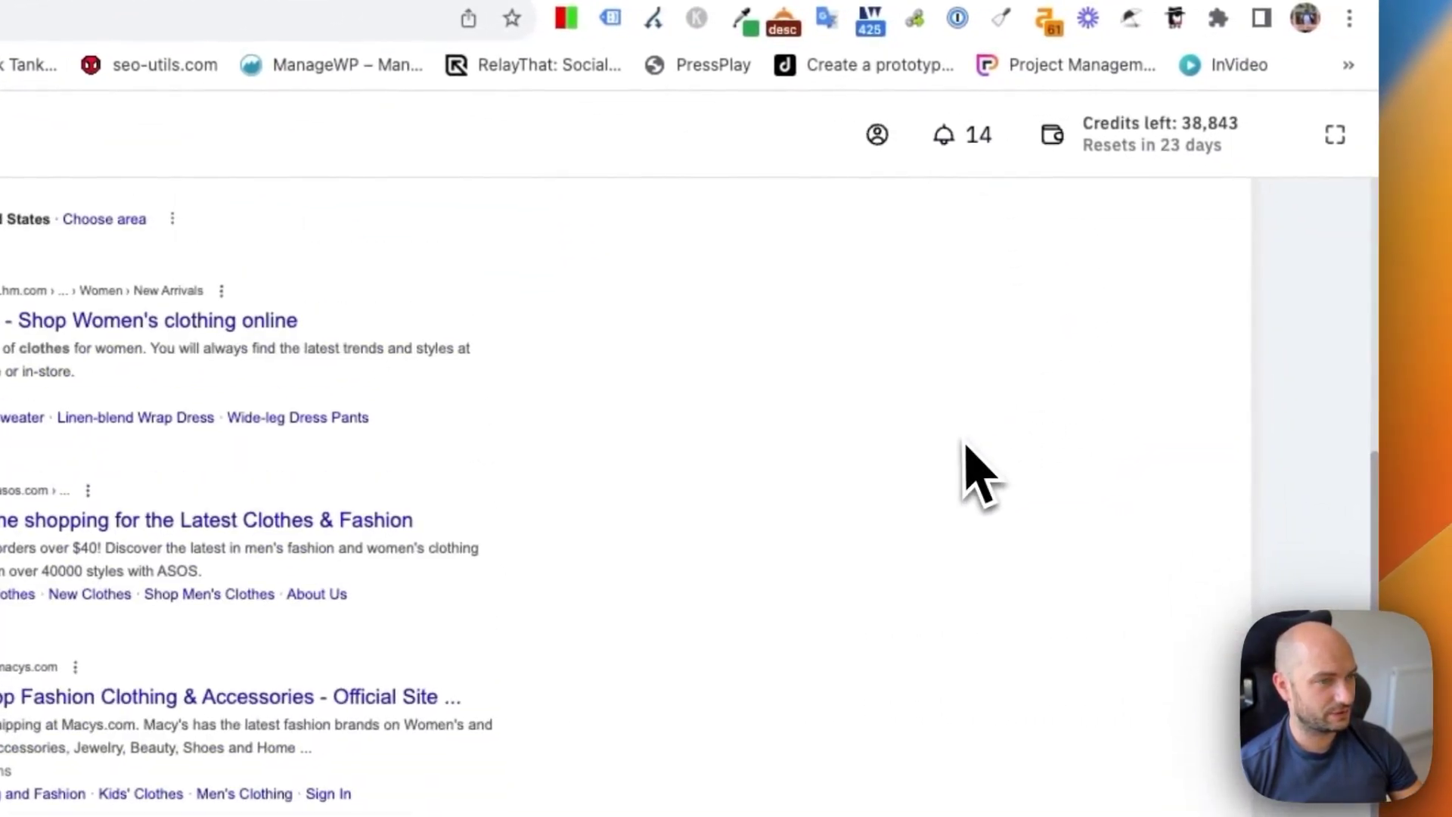
scroll(1059, 447, down, 3)
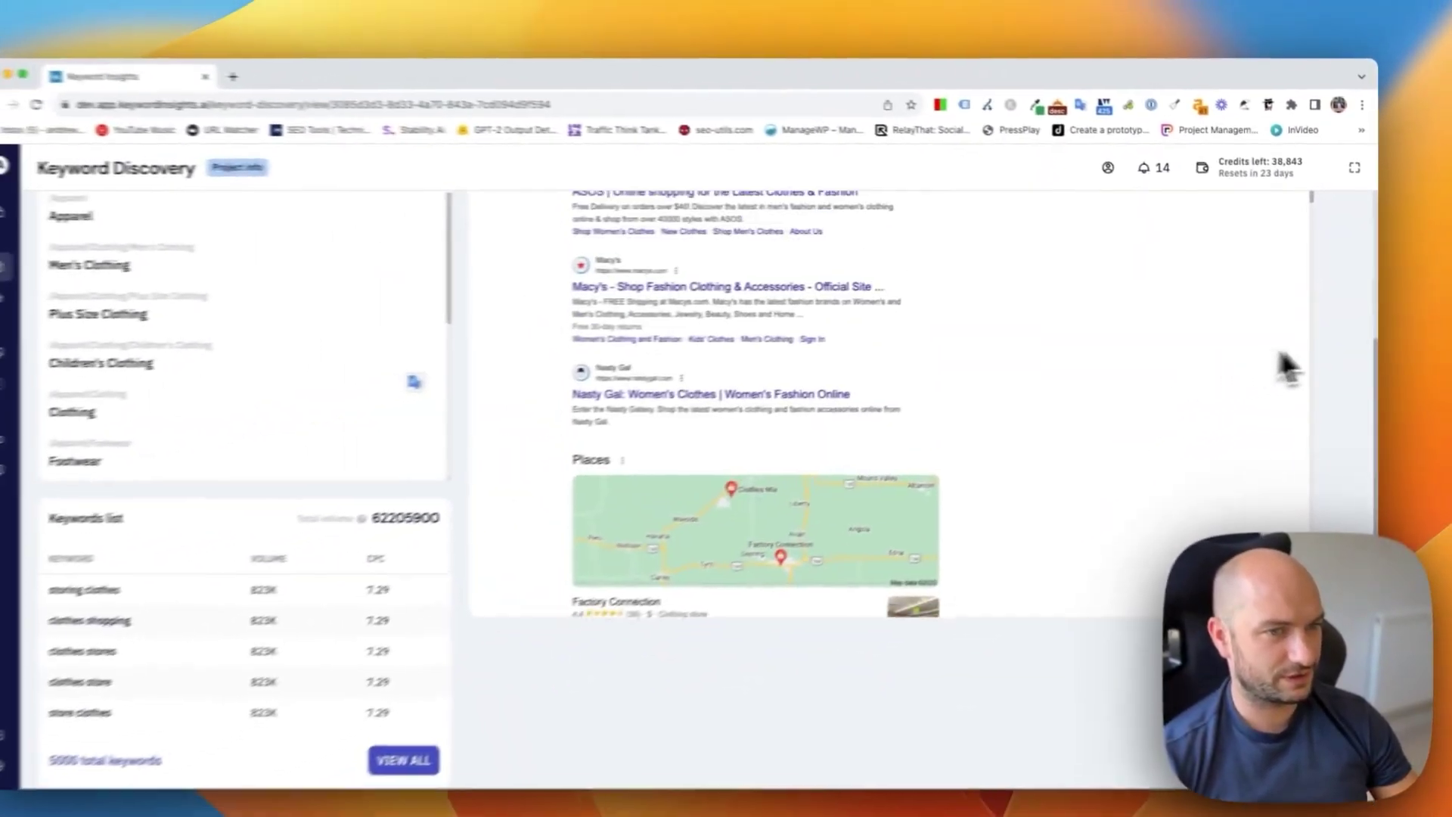
scroll(1286, 367, up, 5)
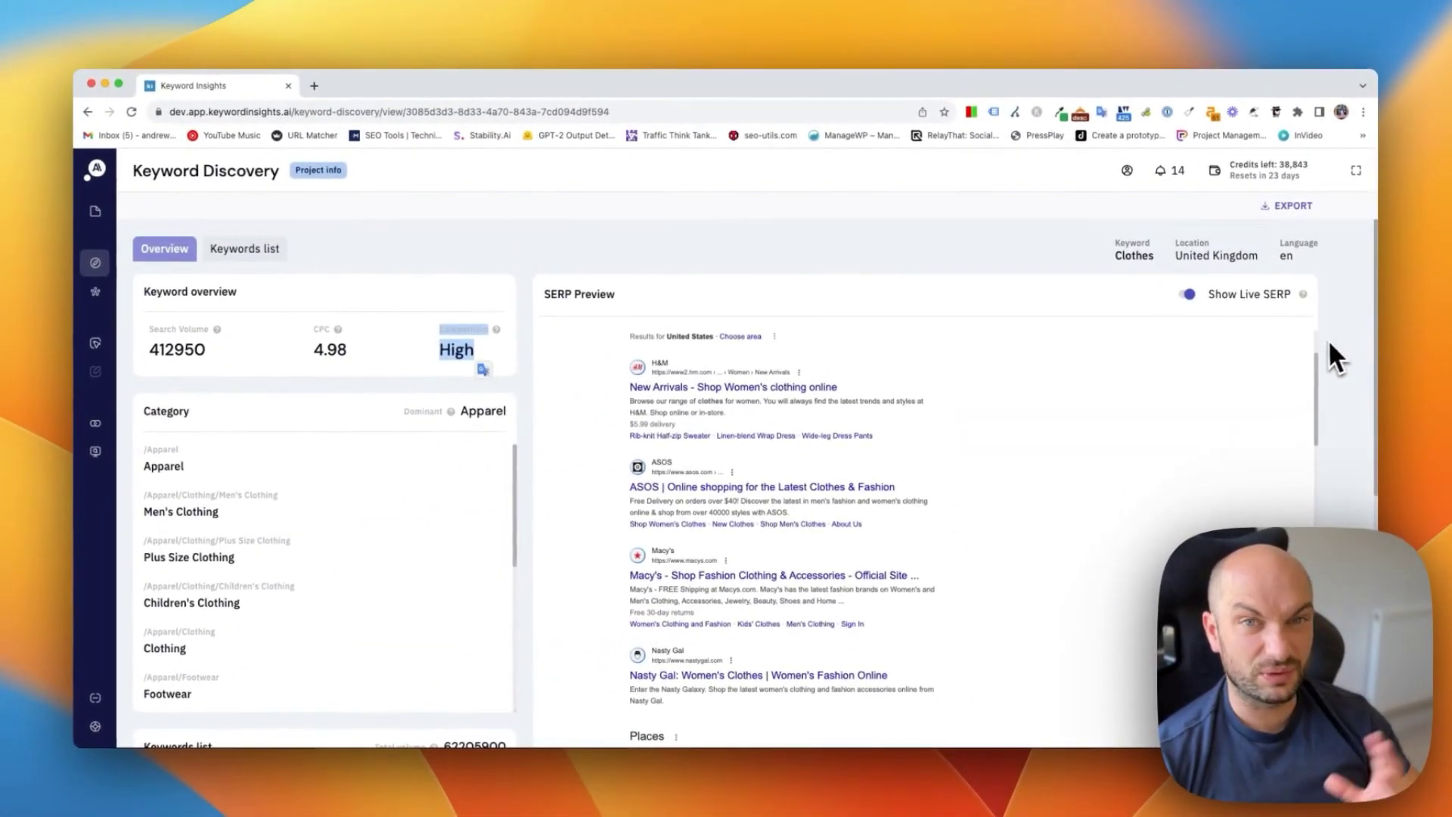
scroll(851, 389, up, 2)
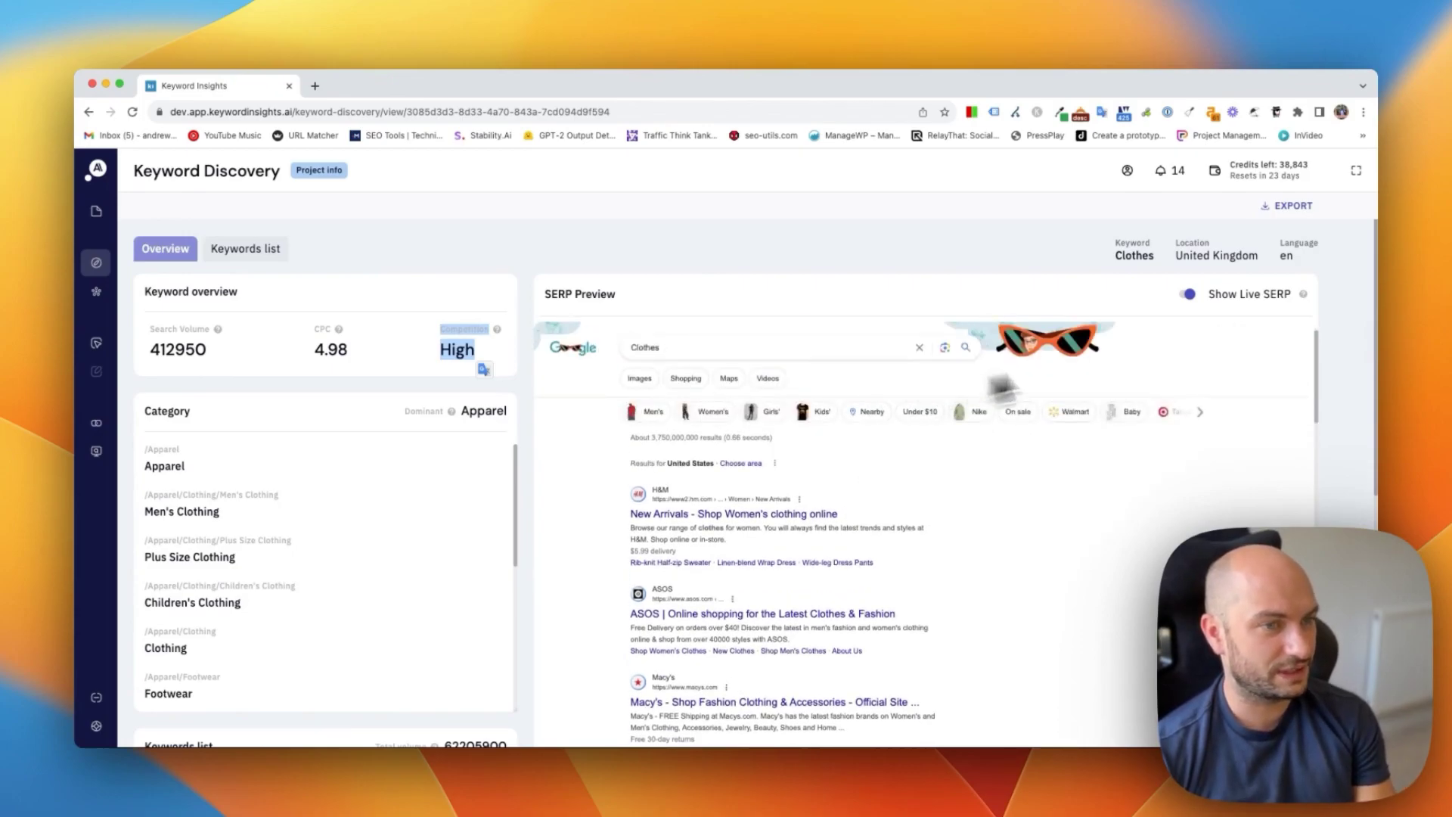
Switch the SERP preview to a ranked top-10 list and scroll through categories, keywords and trends
click(1188, 294)
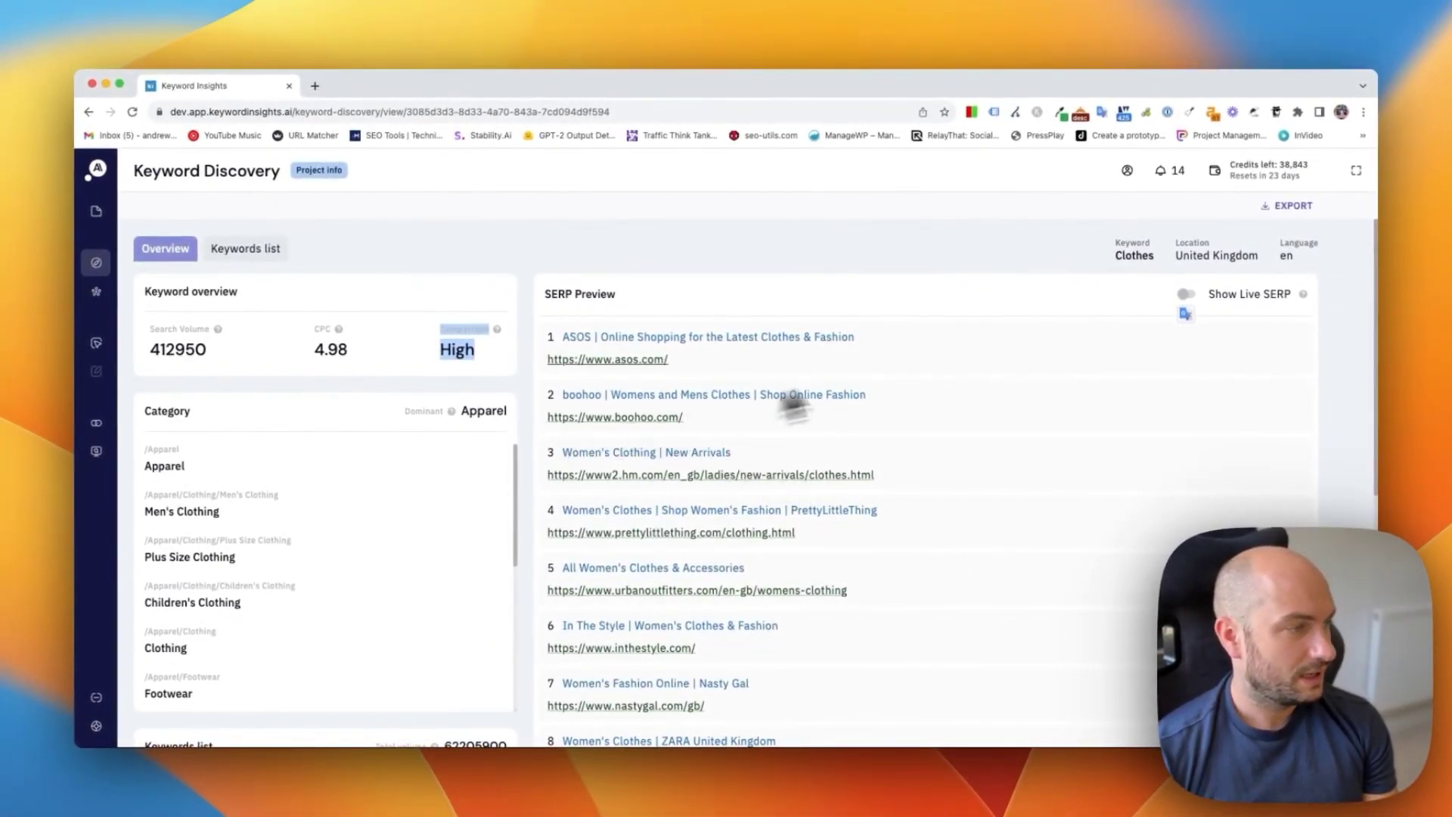
scroll(363, 446, down, 3)
scroll(347, 428, down, 2)
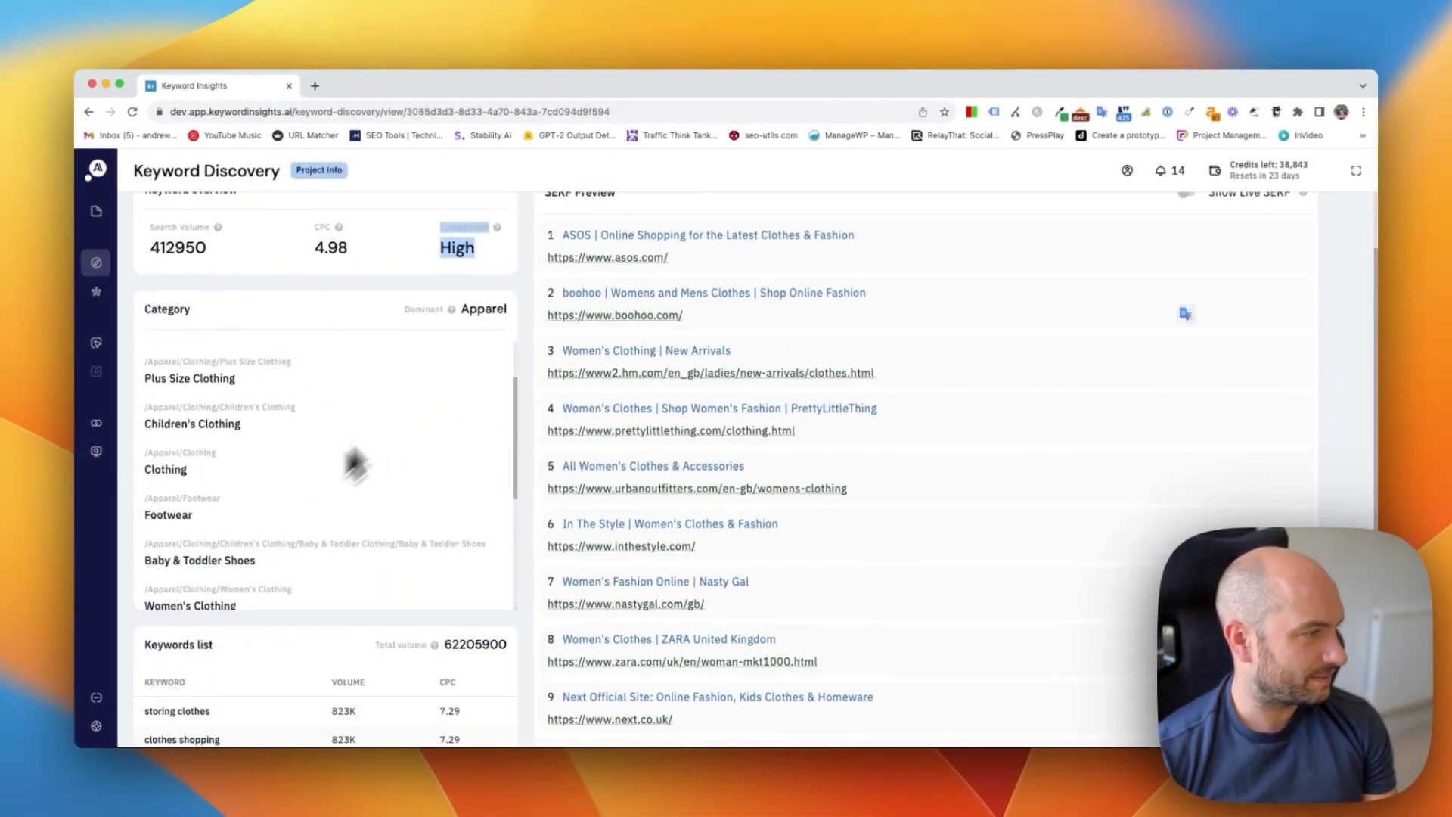
scroll(469, 439, down, 3)
scroll(548, 468, down, 5)
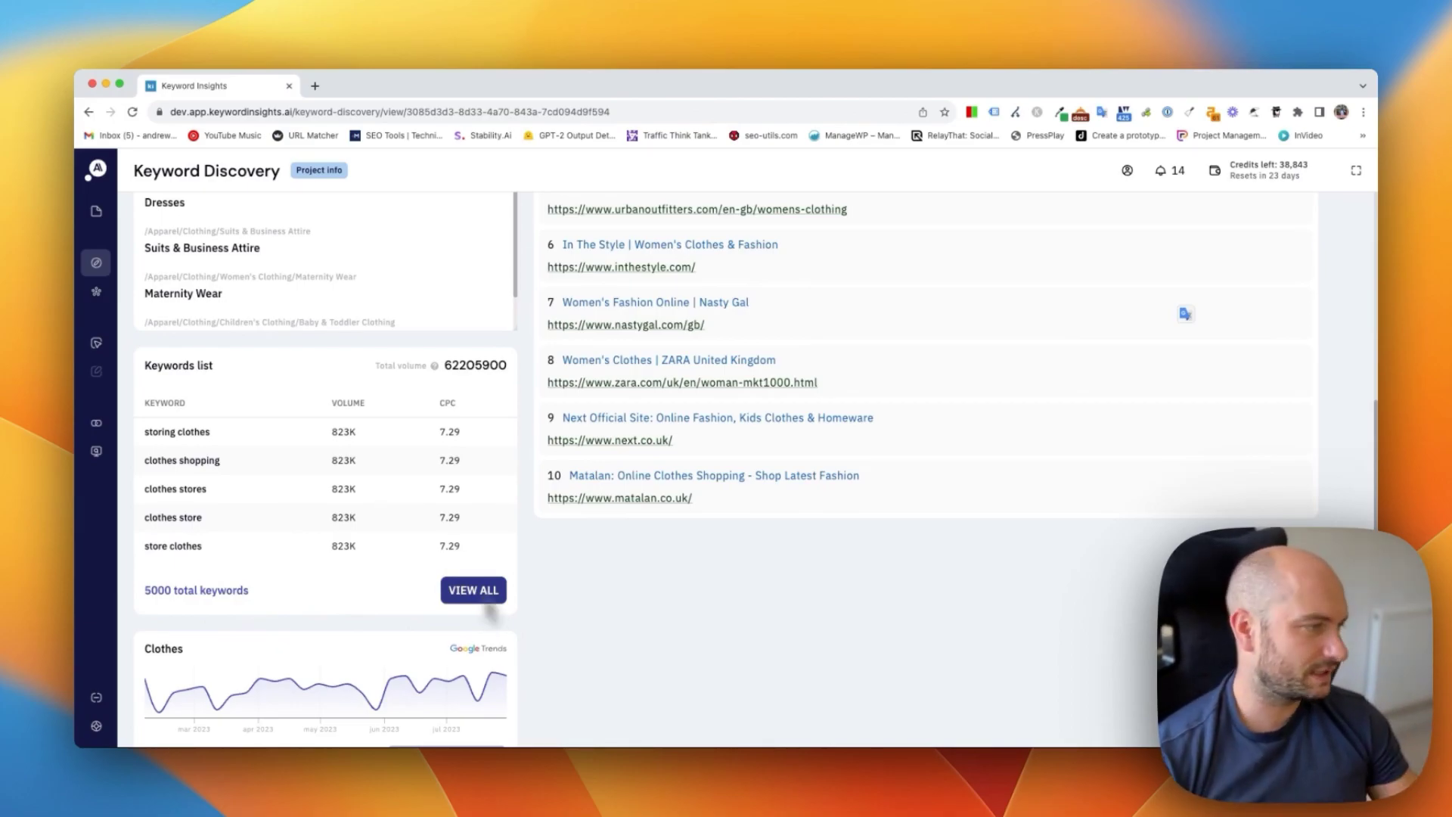
scroll(533, 617, down, 2)
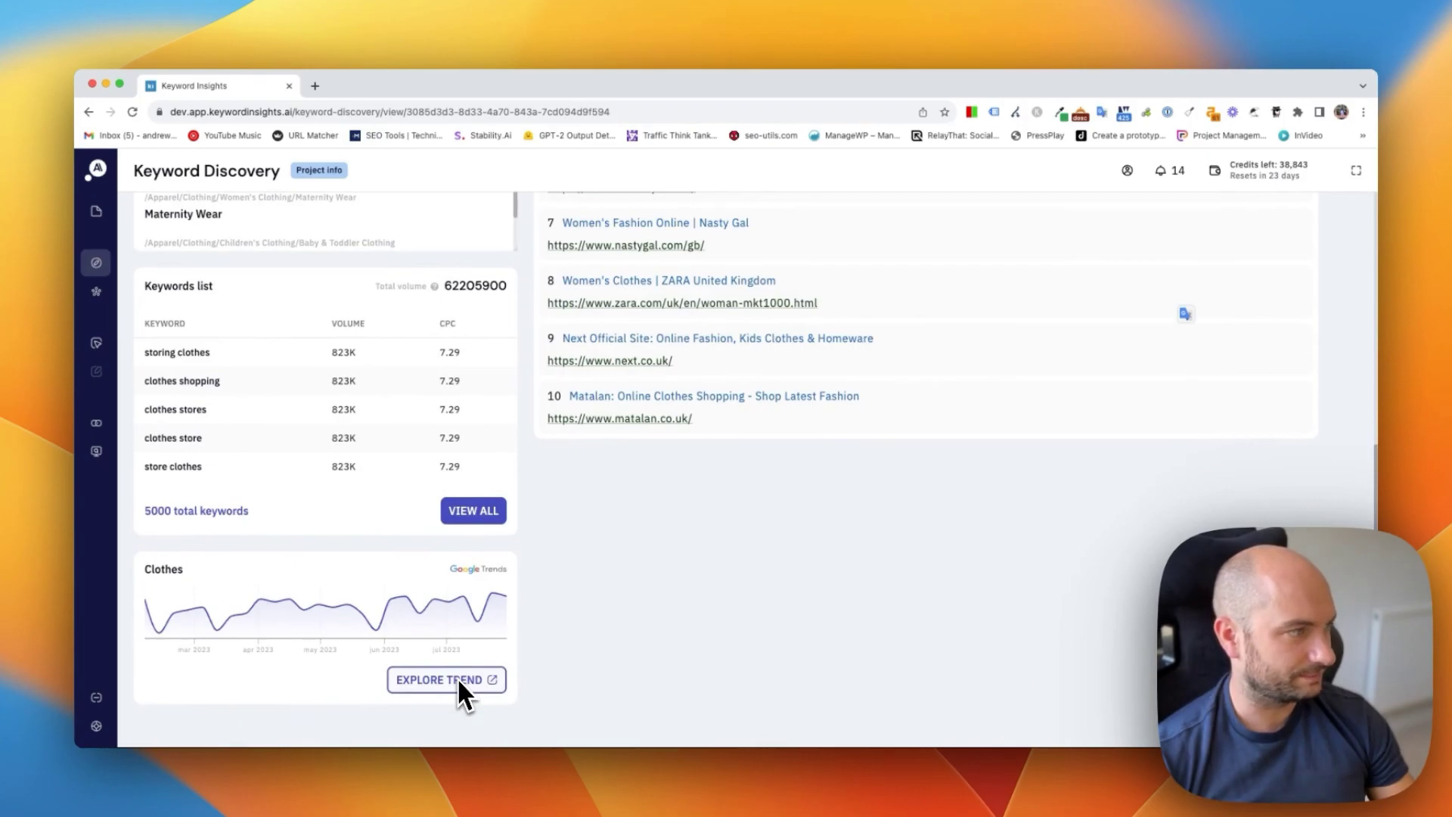
scroll(469, 516, up, 10)
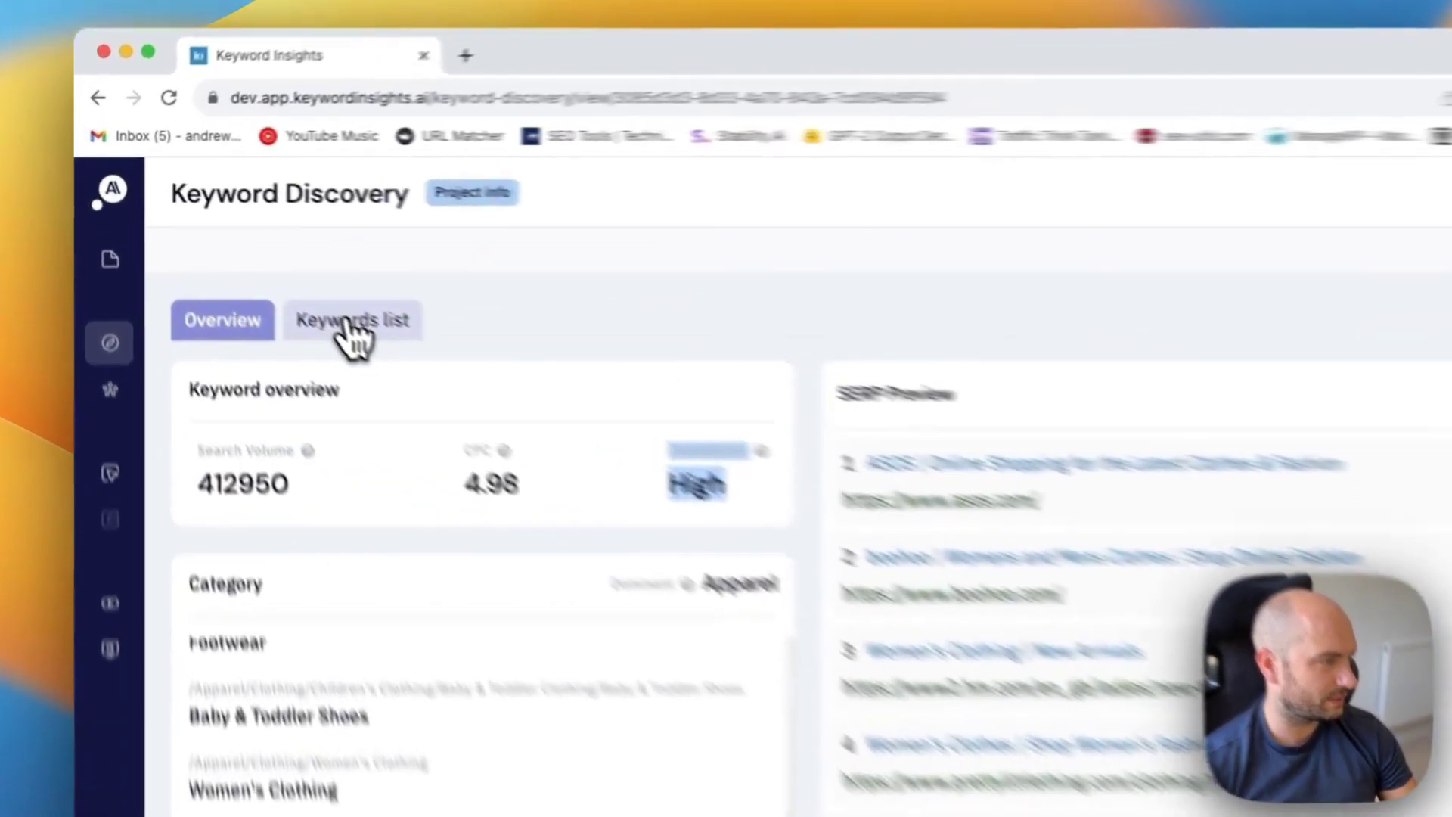
Open the Keywords list tab showing 5000 / 5000 results and scroll the table
click(246, 249)
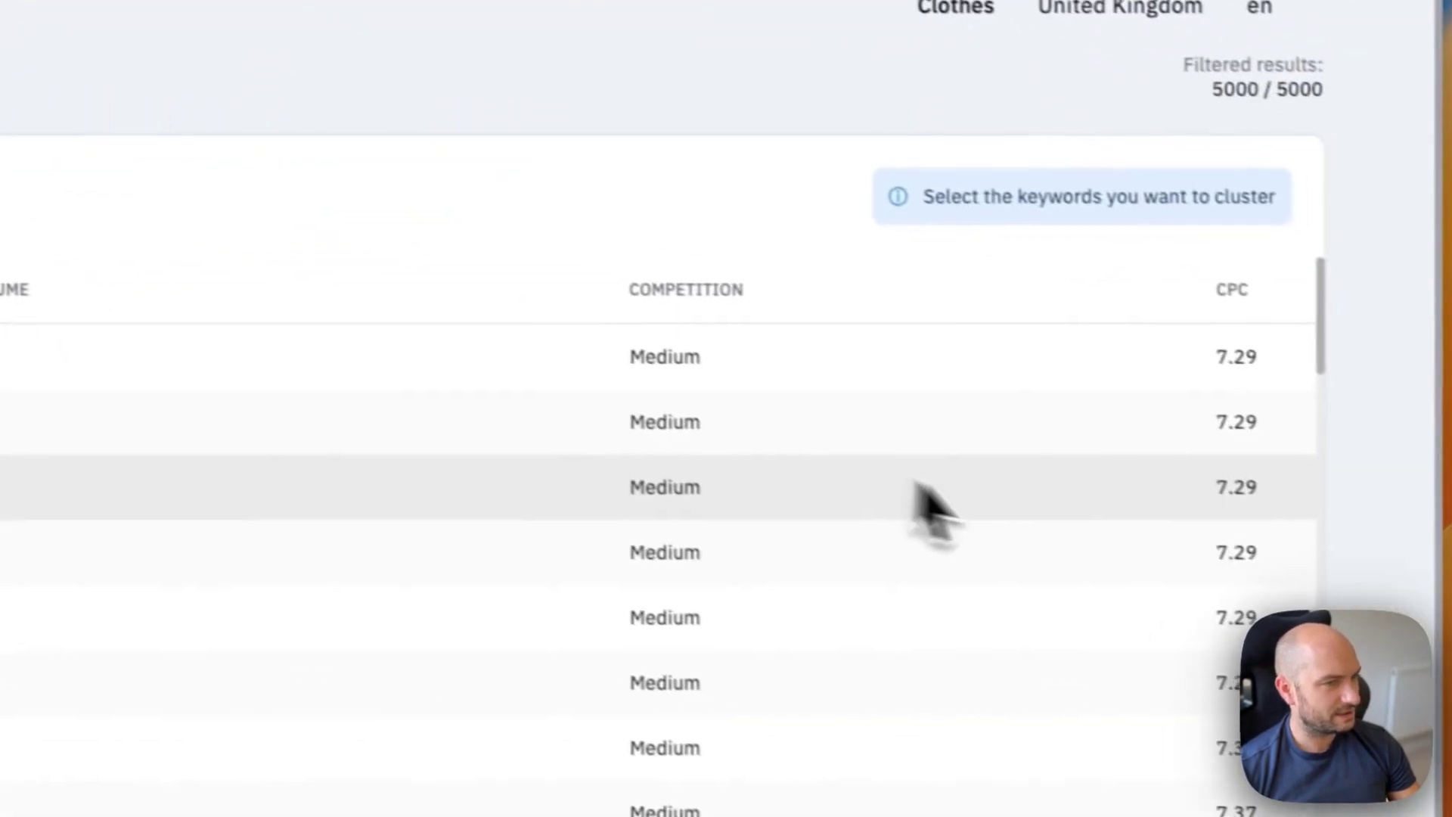
drag(1328, 92, 1214, 100)
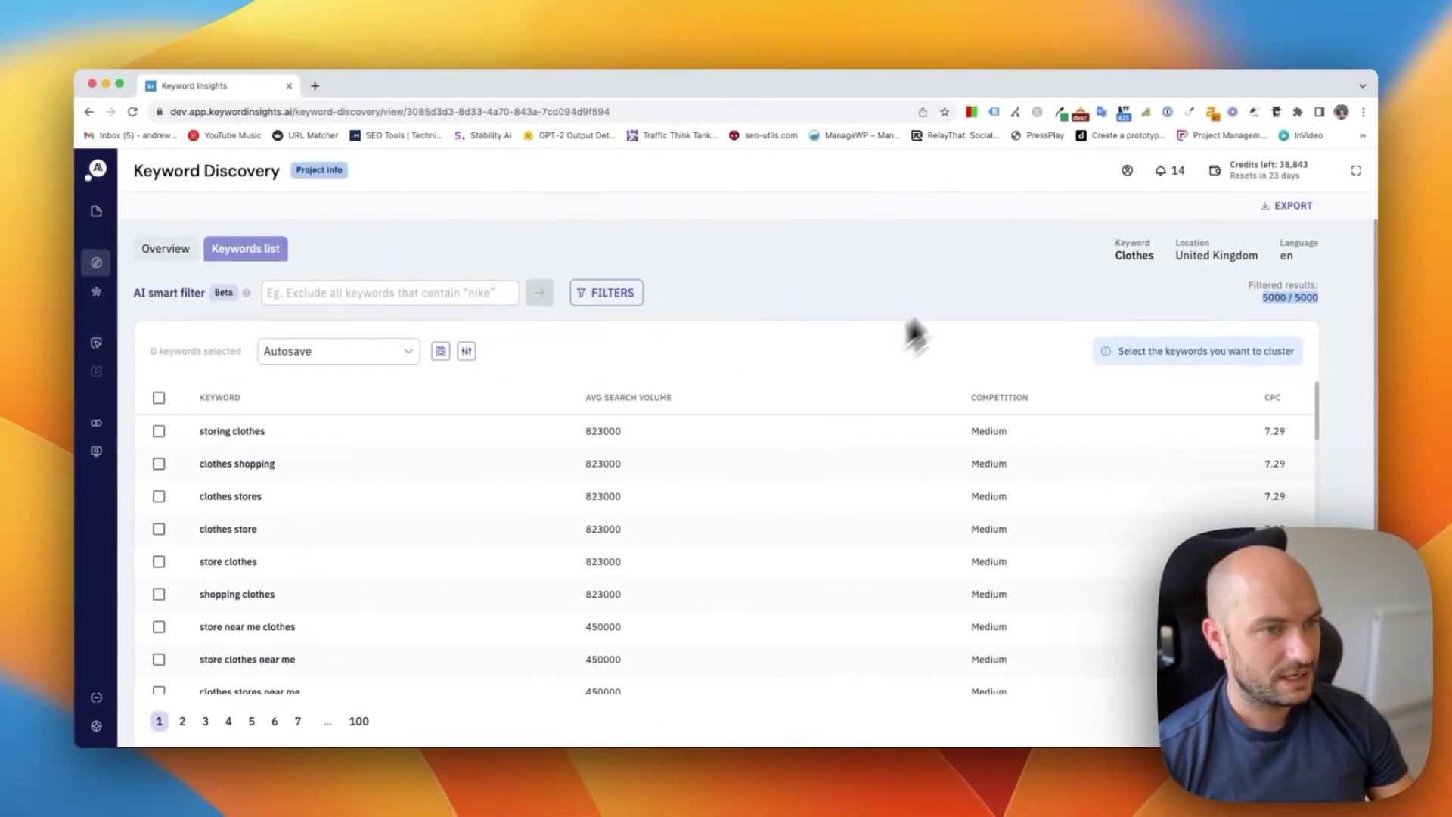
scroll(953, 291, down, 3)
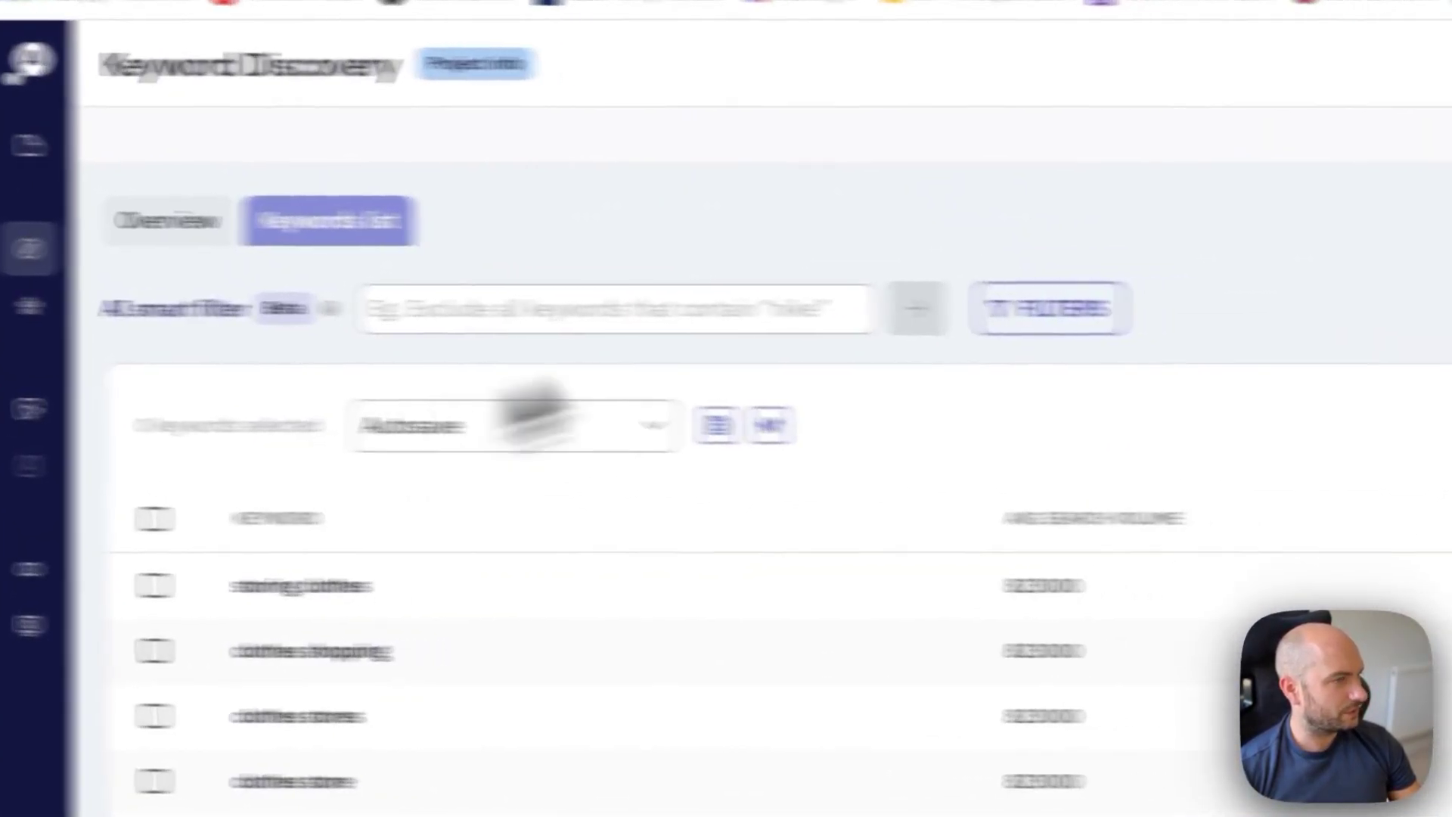
Inspect the keyword filters, leaving competition at All, and close without applying
click(664, 303)
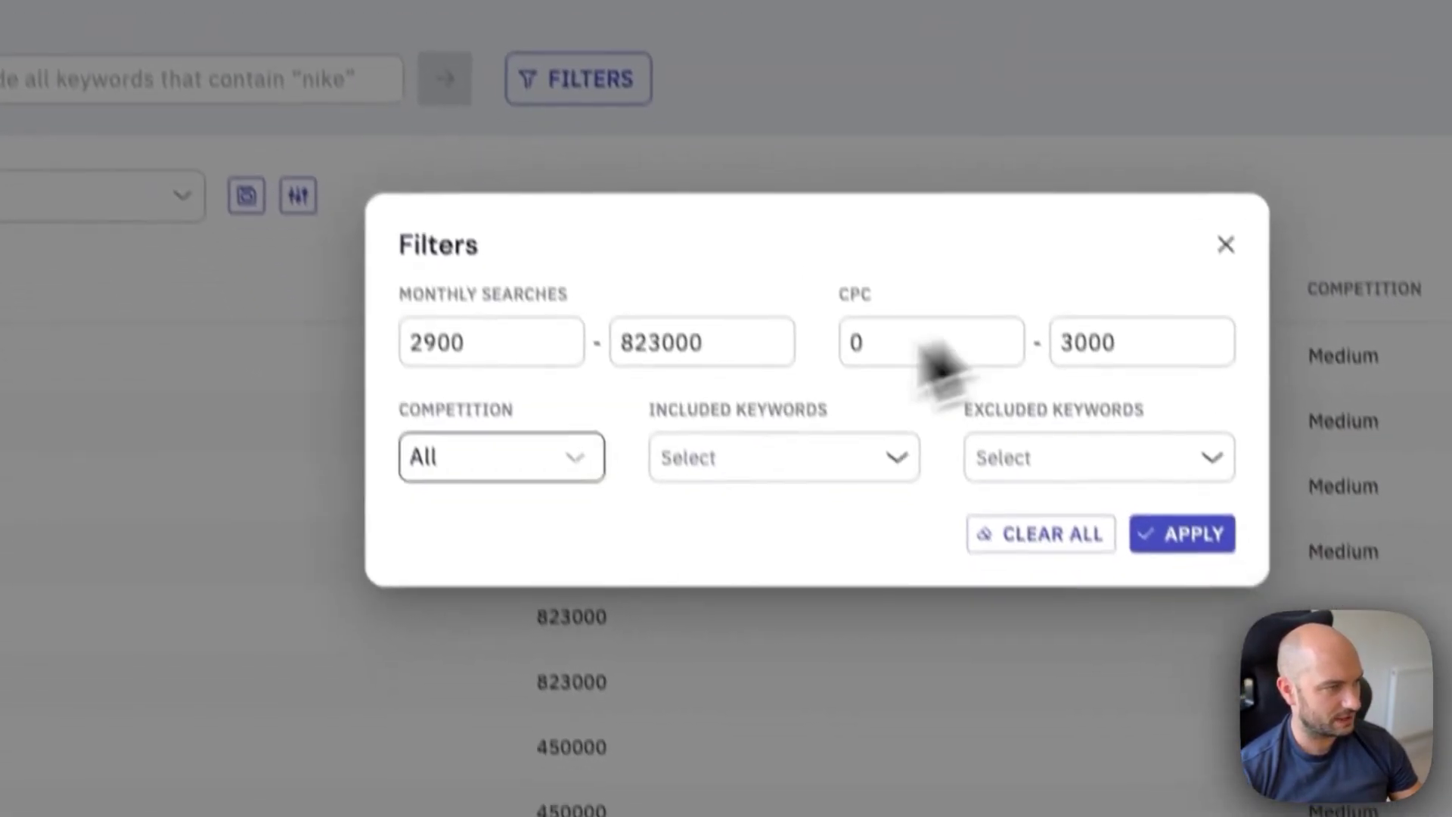
click(522, 471)
click(807, 529)
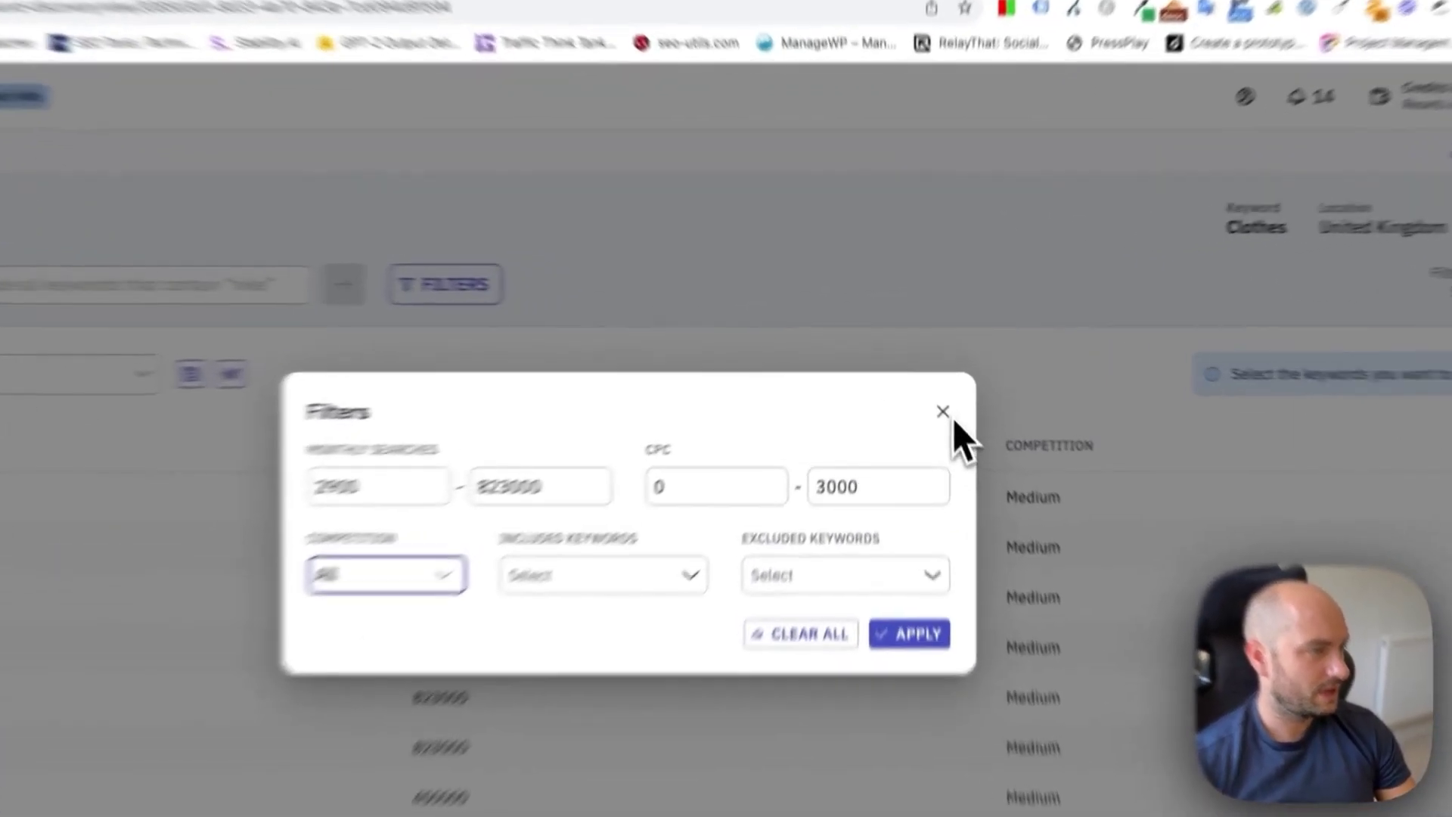
click(932, 376)
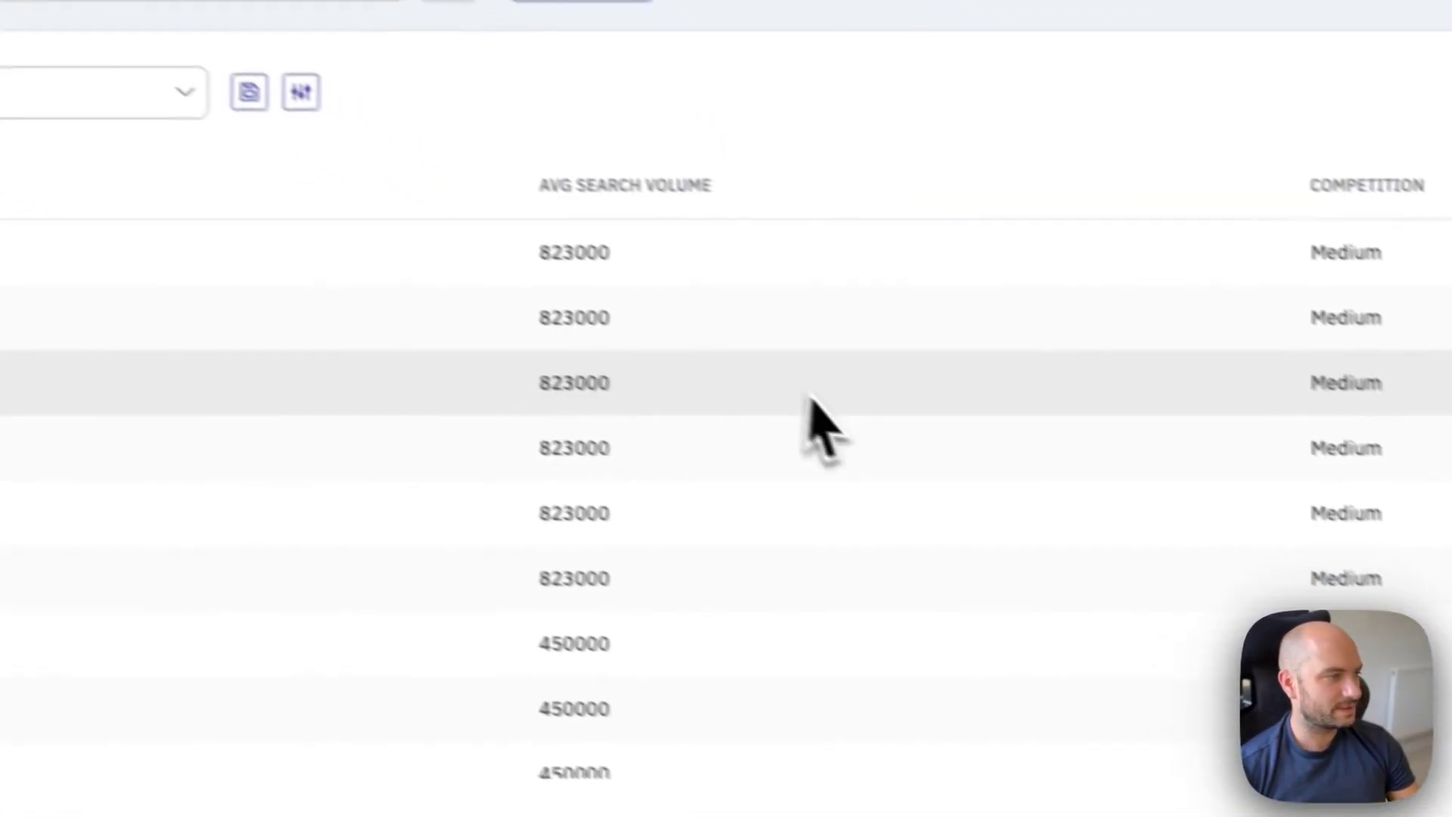
Filter the keyword list to keywords that include 'red'
click(541, 186)
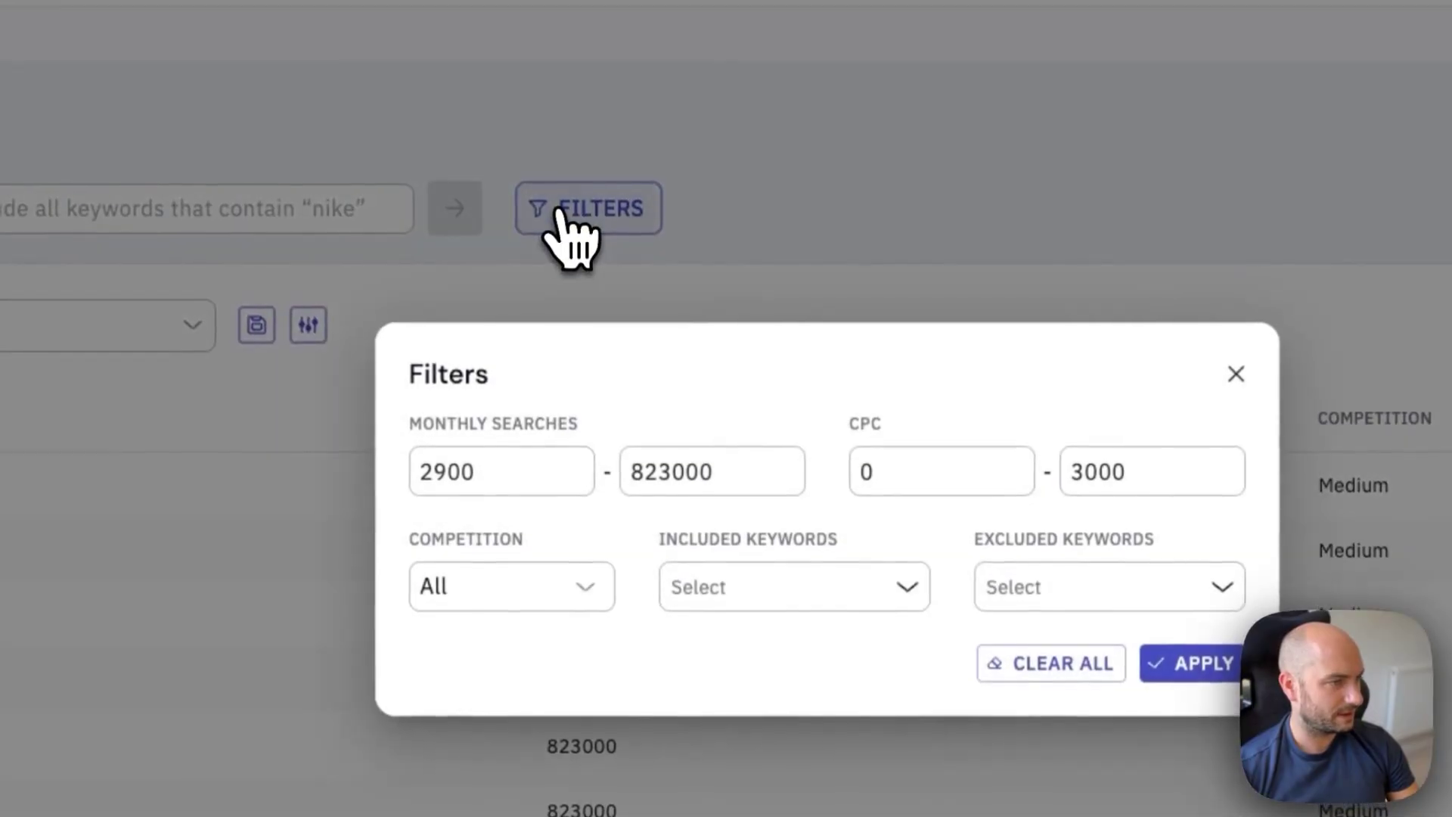
click(863, 597)
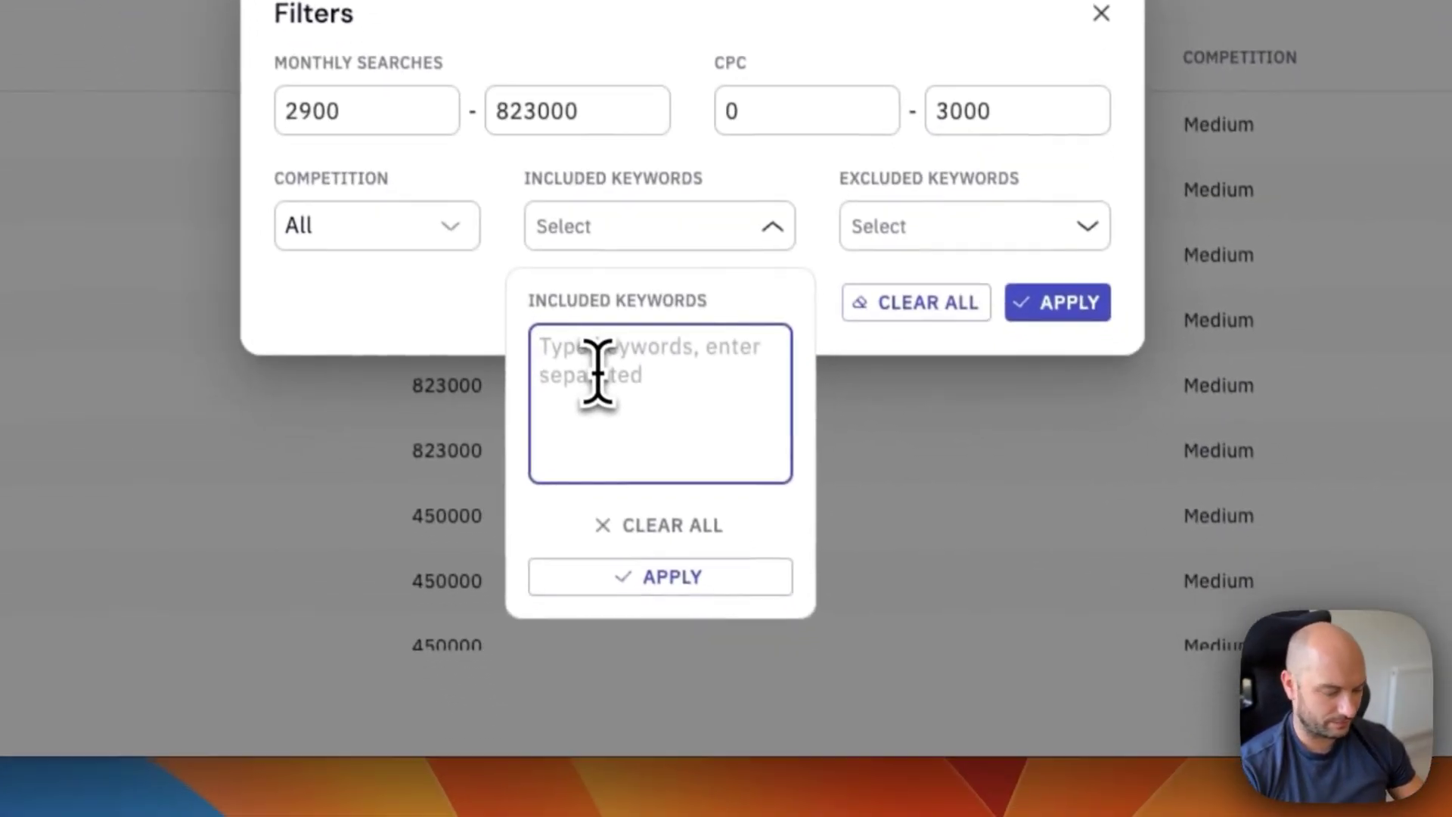
text(red)
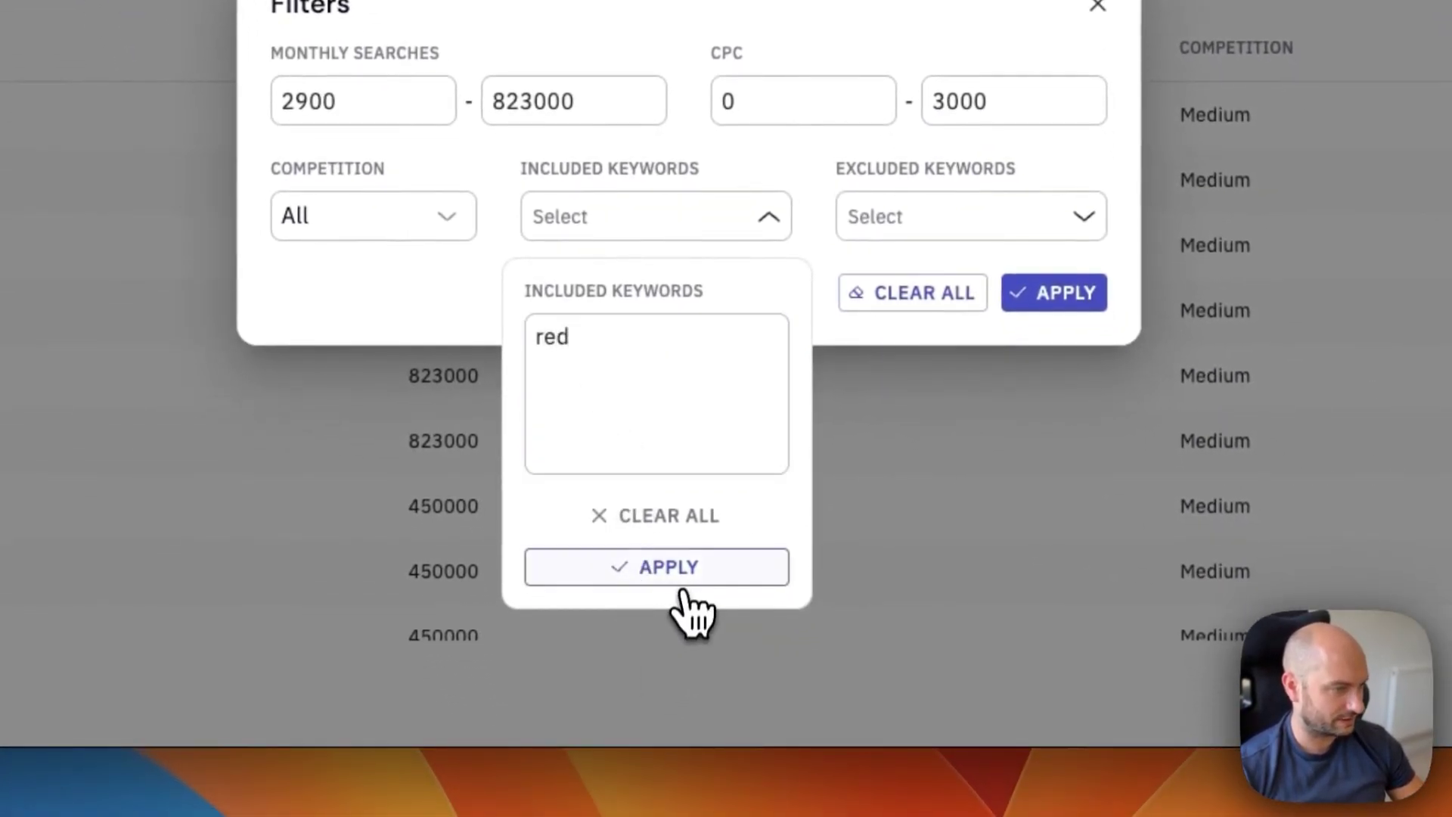
click(658, 573)
click(1051, 295)
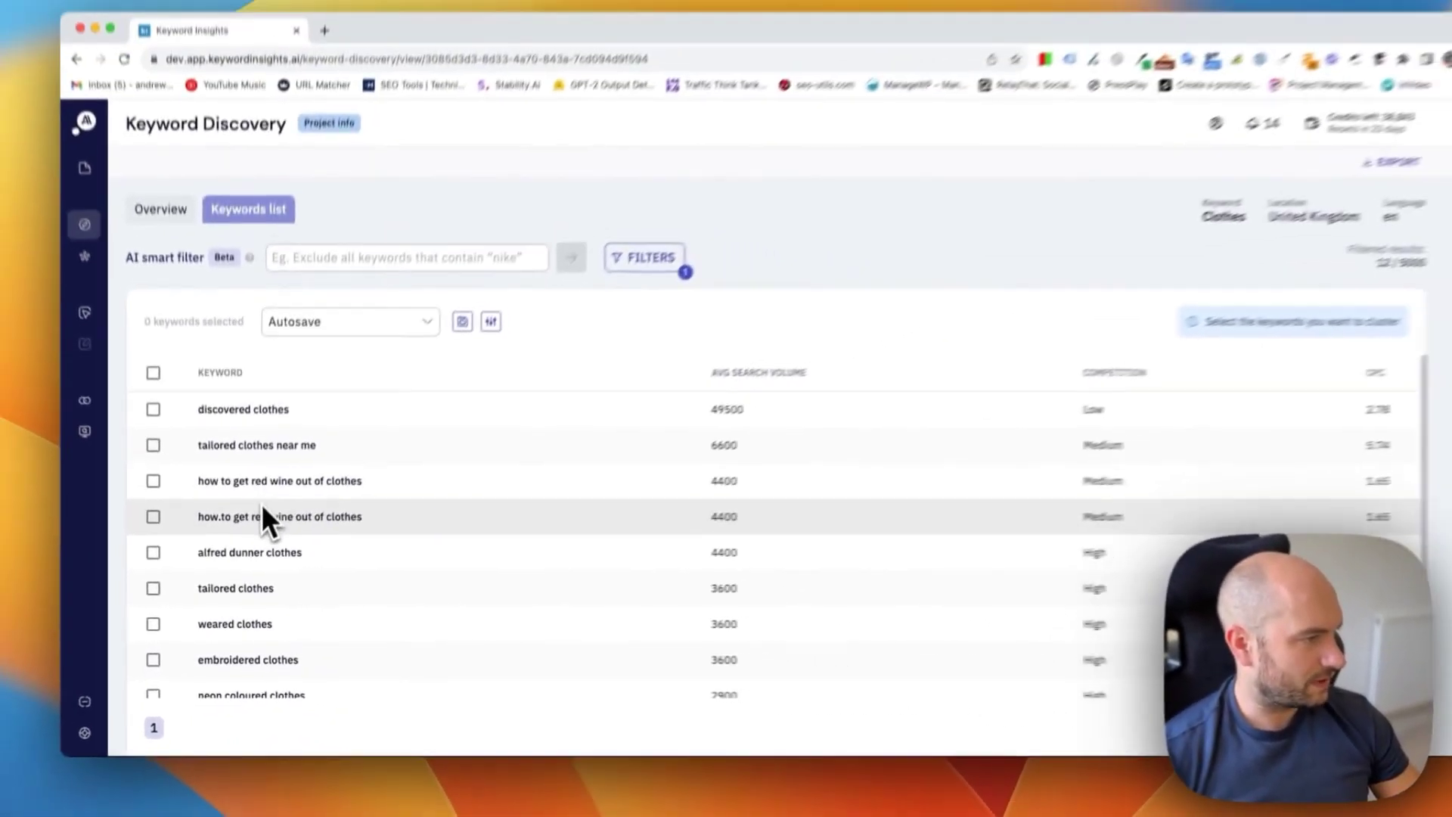
scroll(356, 643, down, 2)
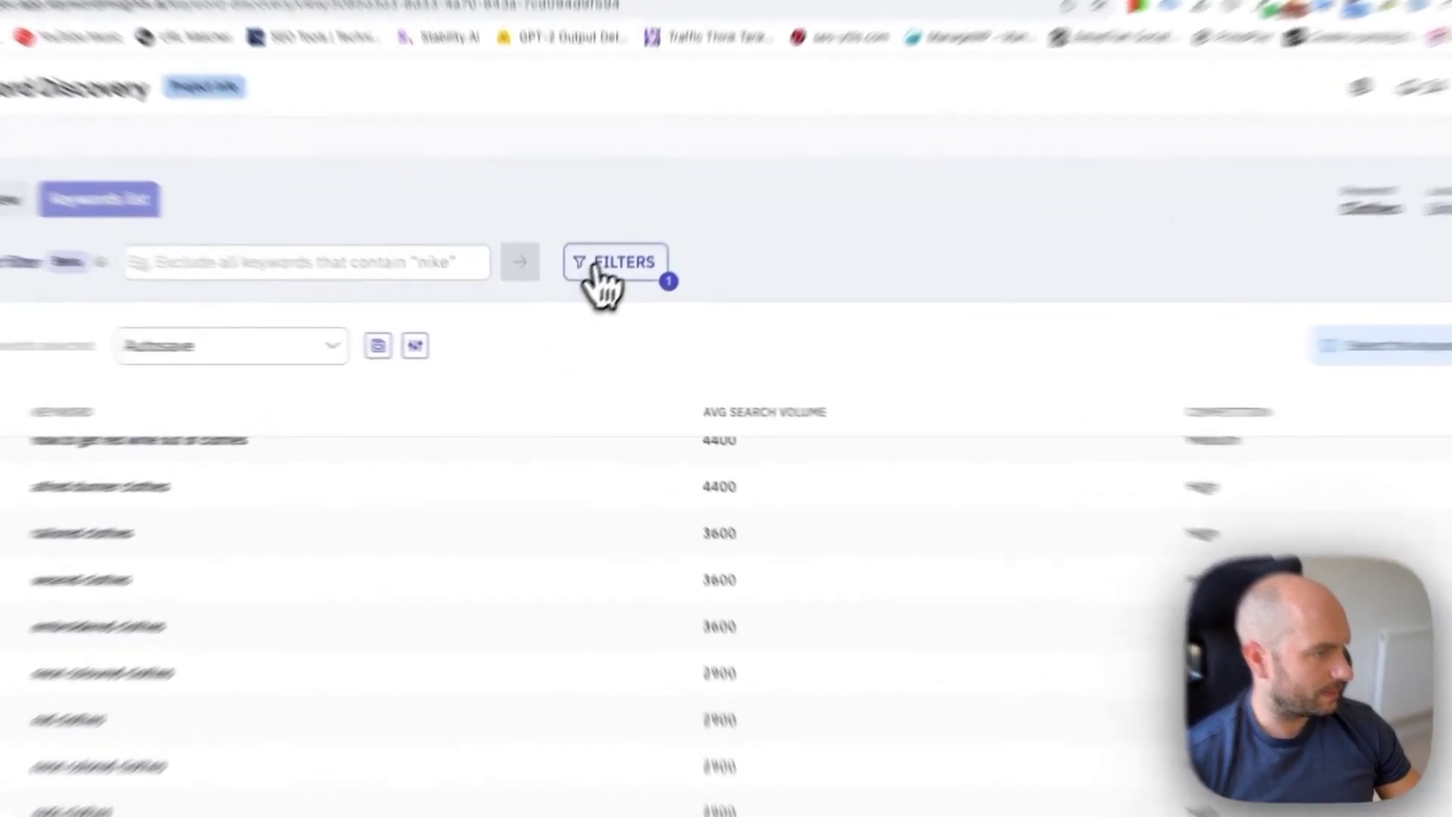
Change the required word from red, then clear all filters to restore every keyword
click(606, 292)
click(825, 596)
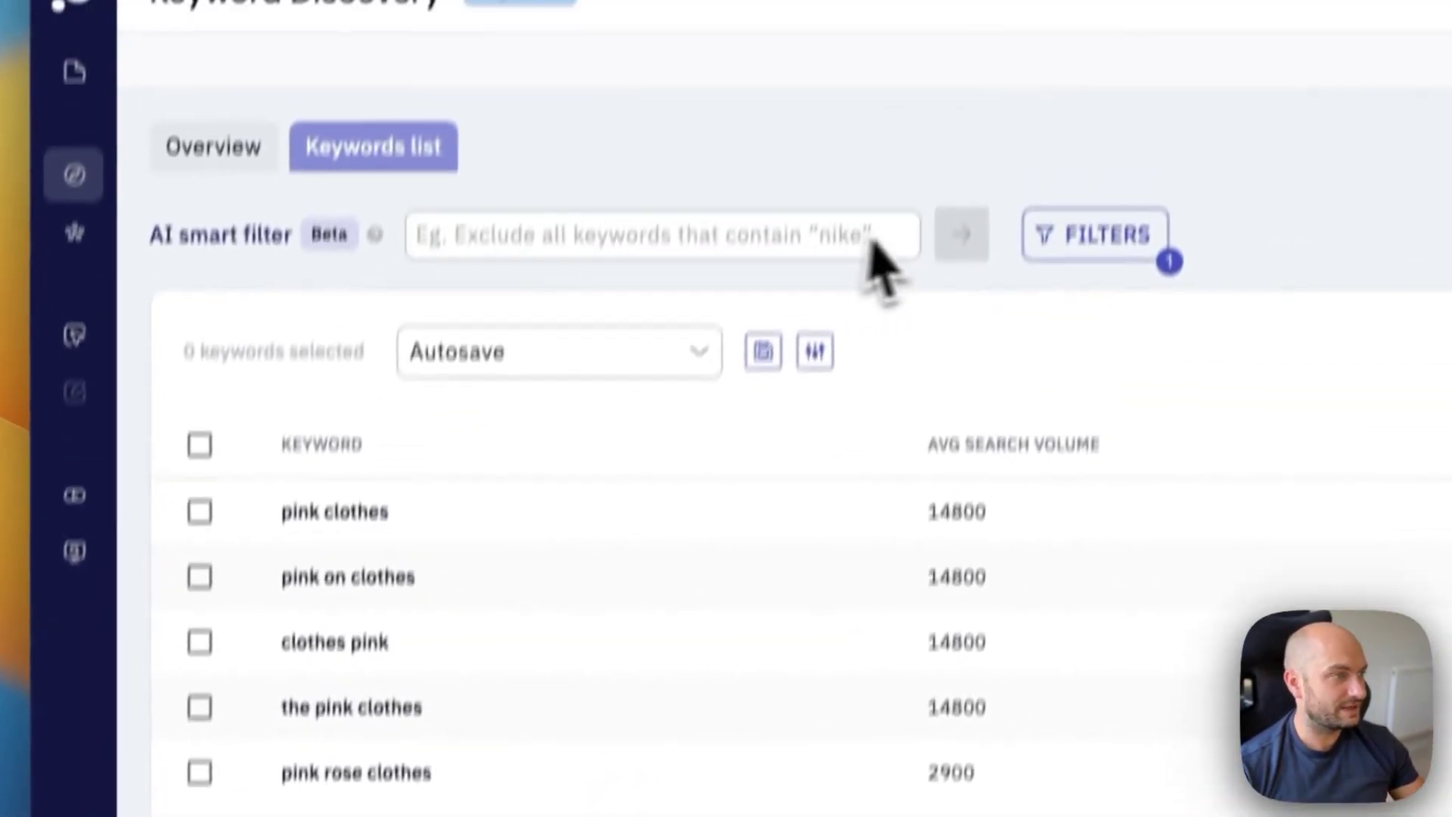
click(1095, 234)
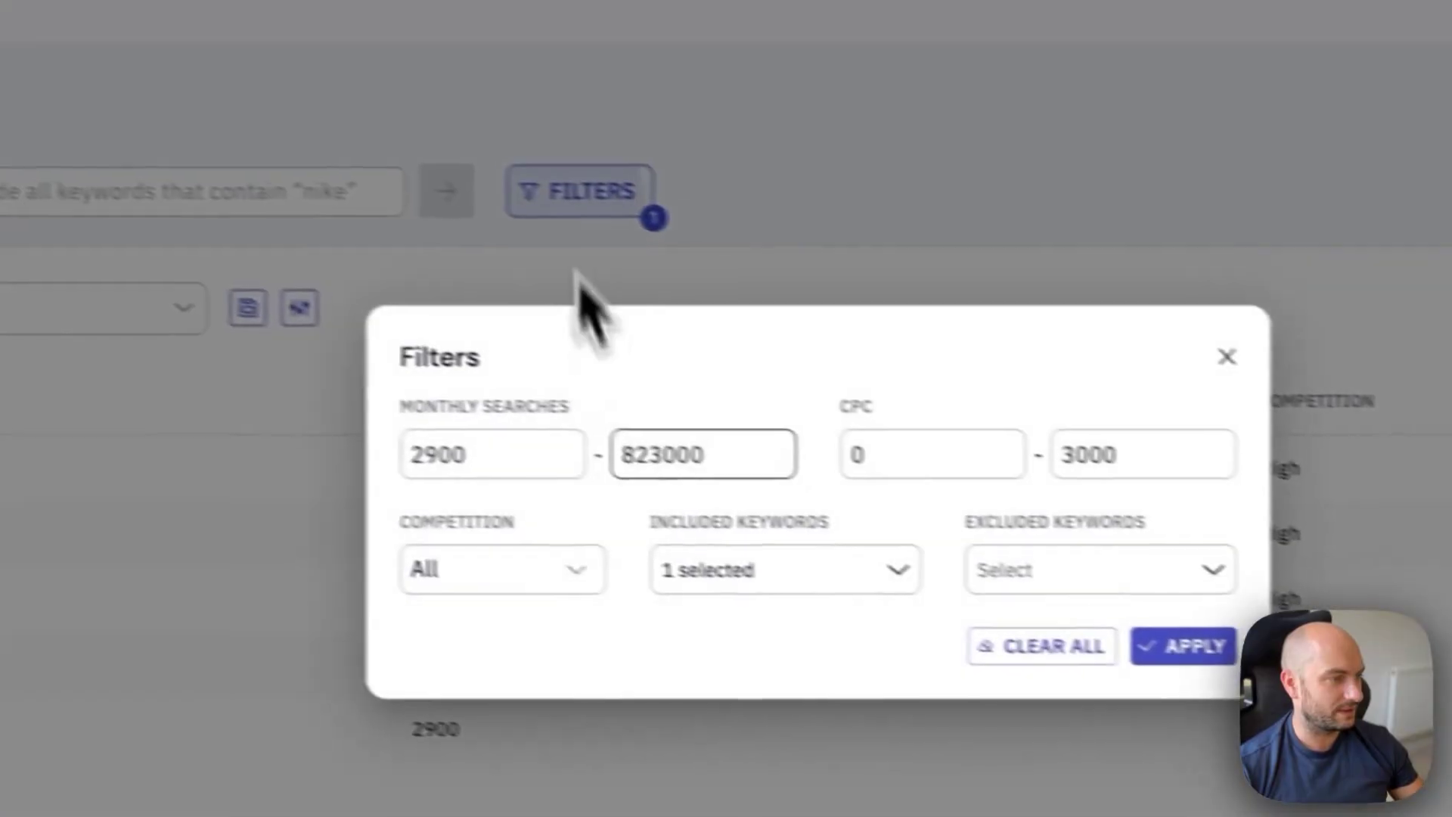
click(983, 631)
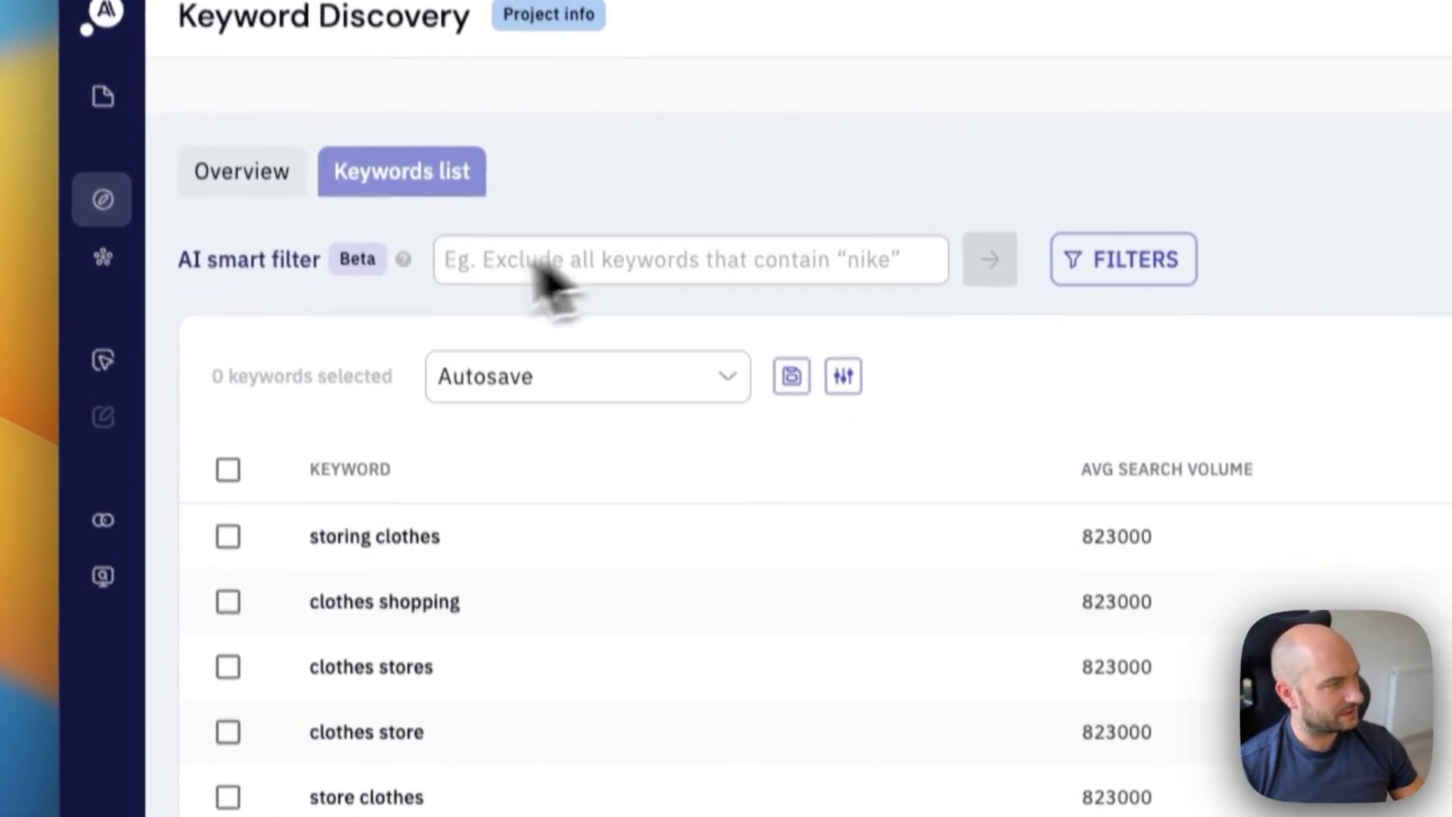
Enter the AI smart filter prompt 'only show the words that describe a colour'
drag(316, 257, 217, 257)
drag(237, 413, 211, 410)
click(653, 411)
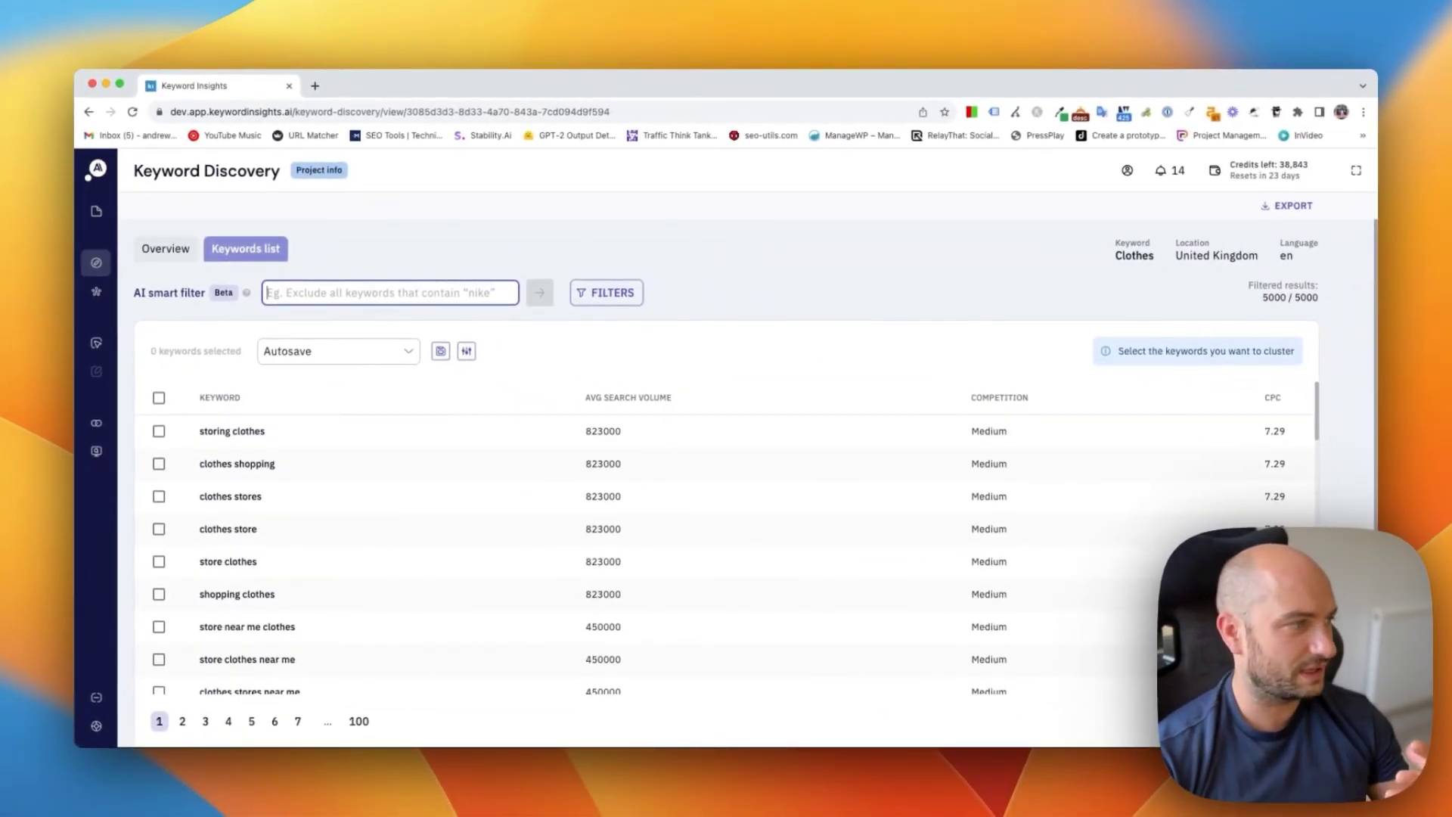
scroll(687, 512, down, 5)
scroll(688, 512, up, 5)
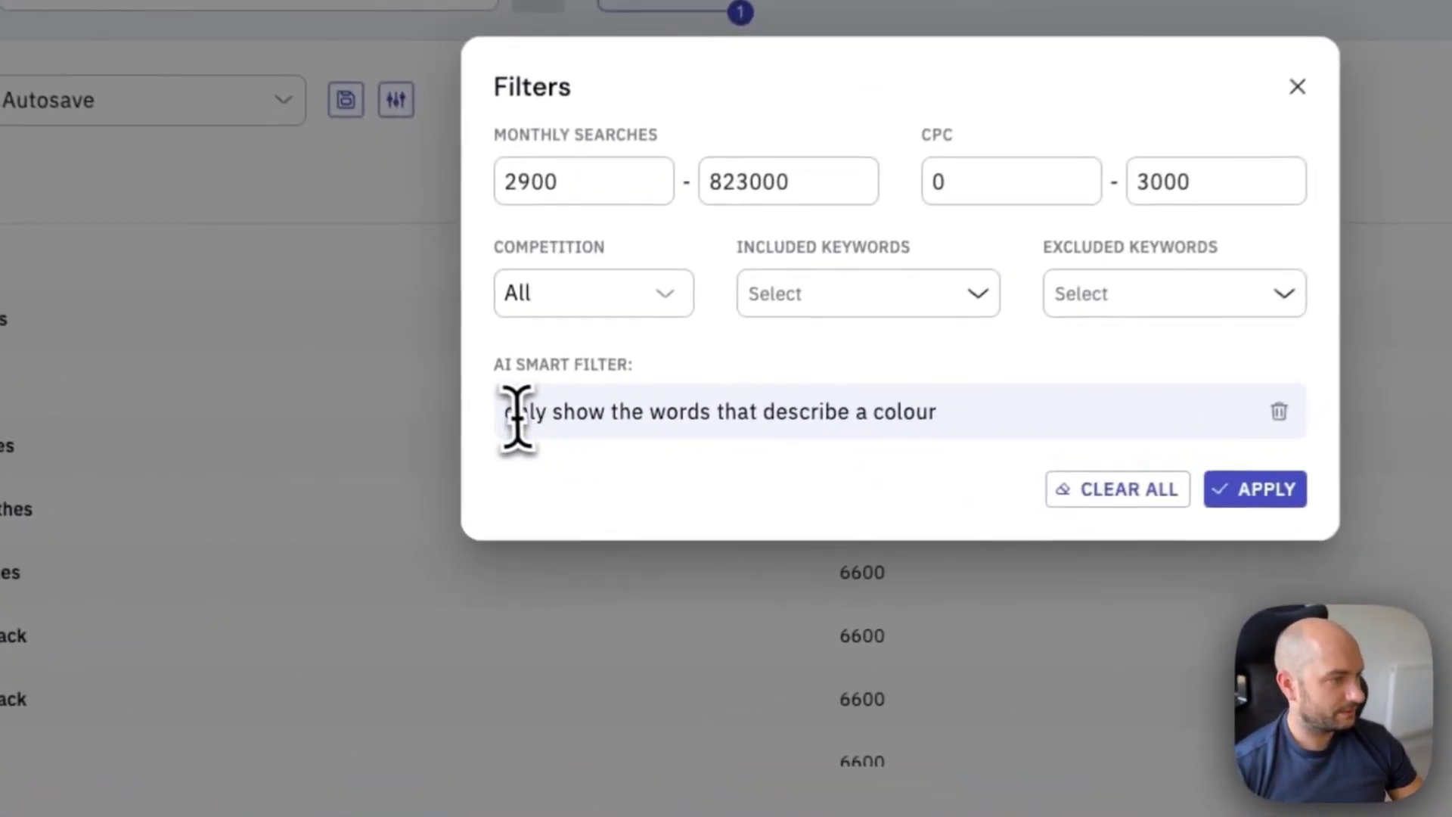
Check the 45 filtered keywords, then reopen Filters to review the AI prompt
drag(509, 414, 981, 409)
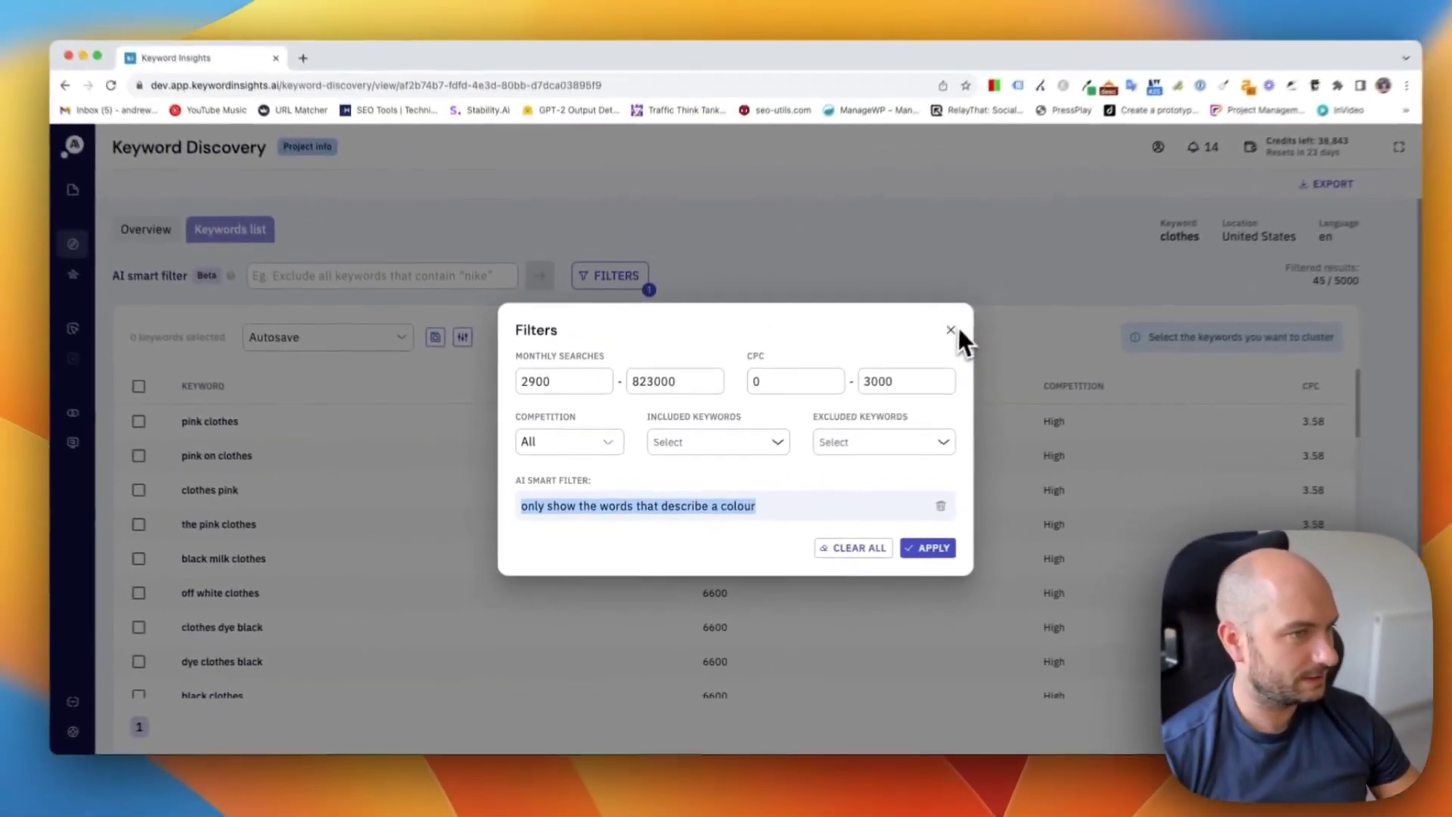
click(931, 348)
scroll(374, 488, down, 10)
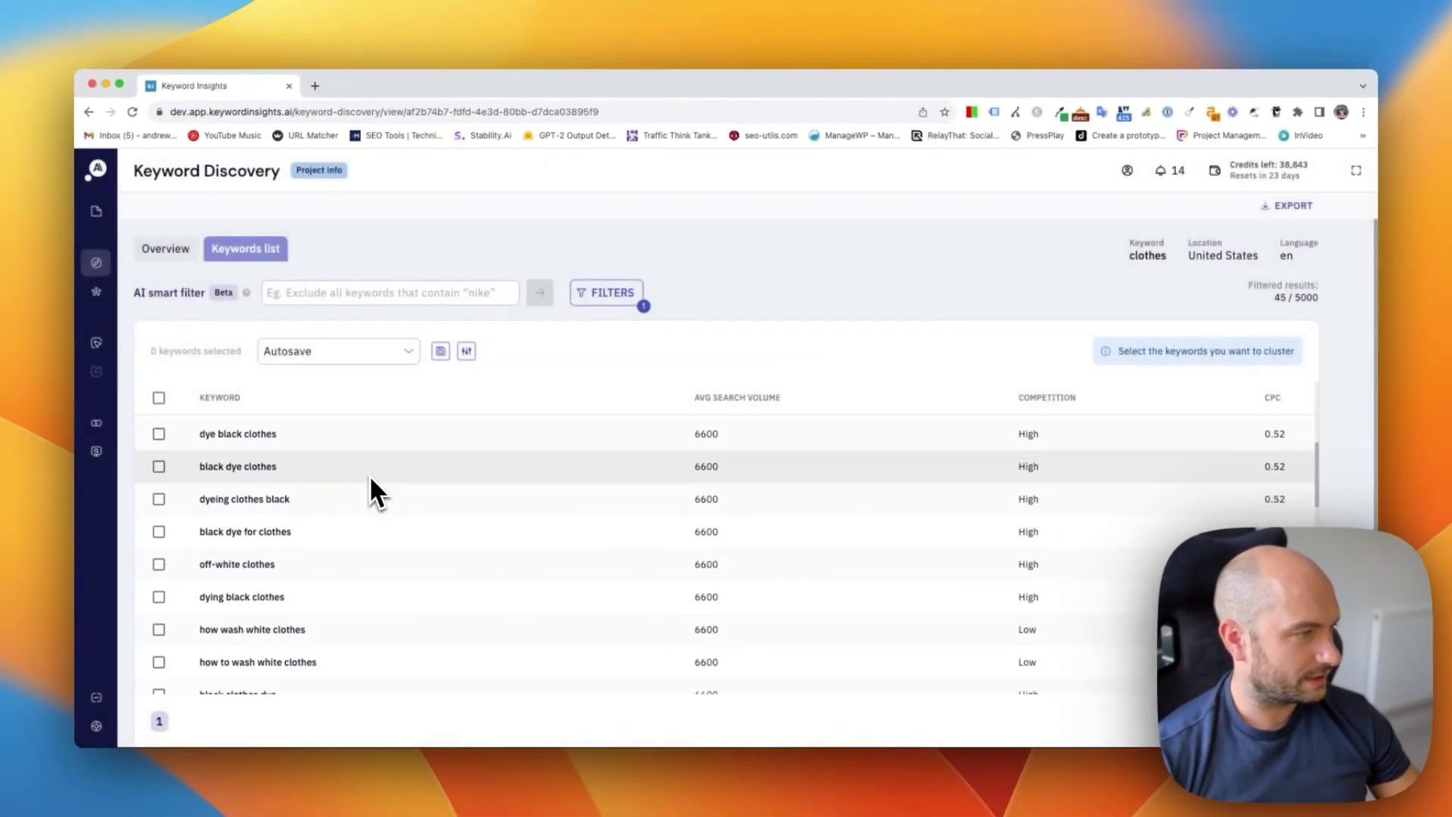
scroll(370, 483, up, 8)
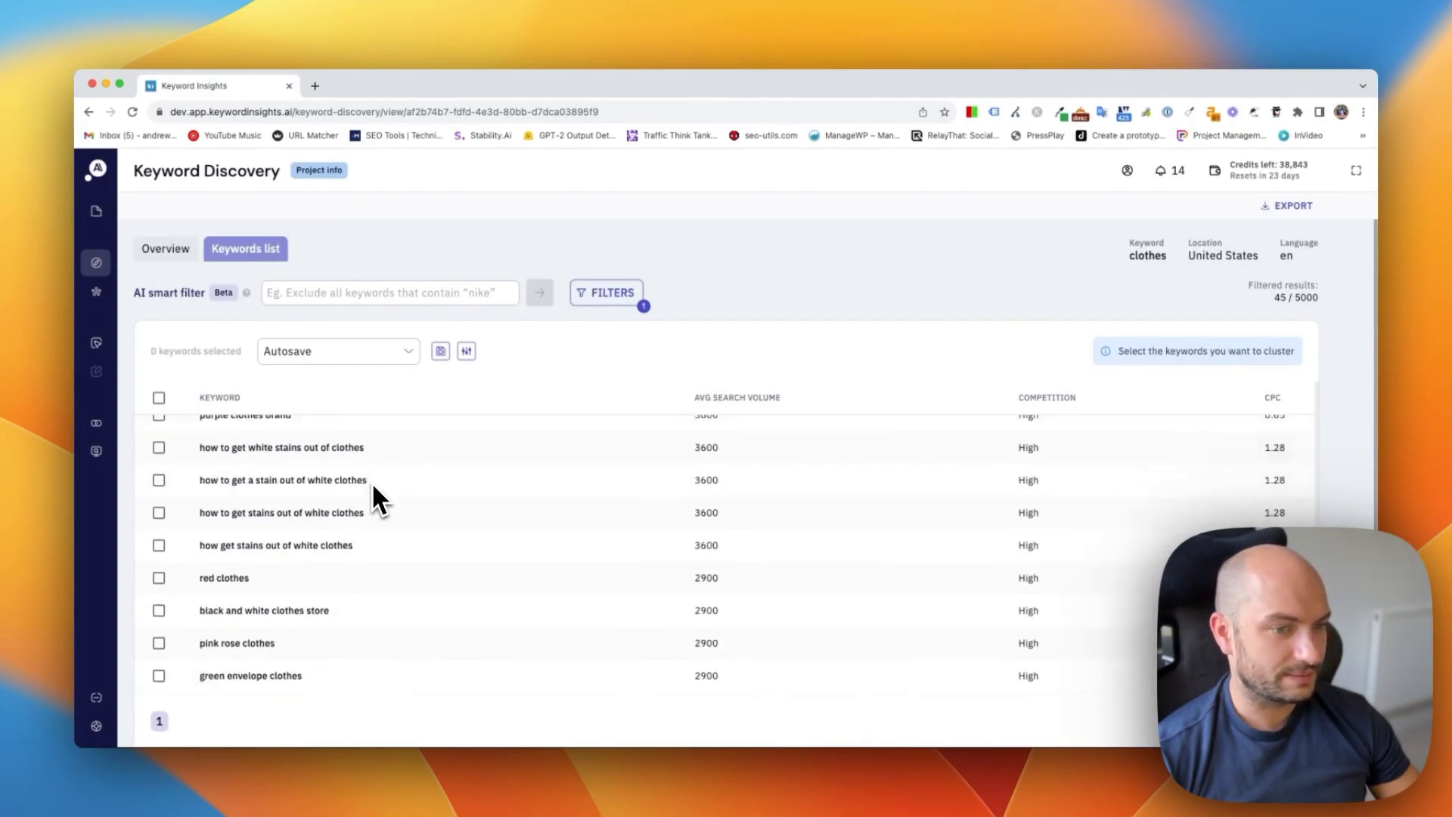
click(597, 294)
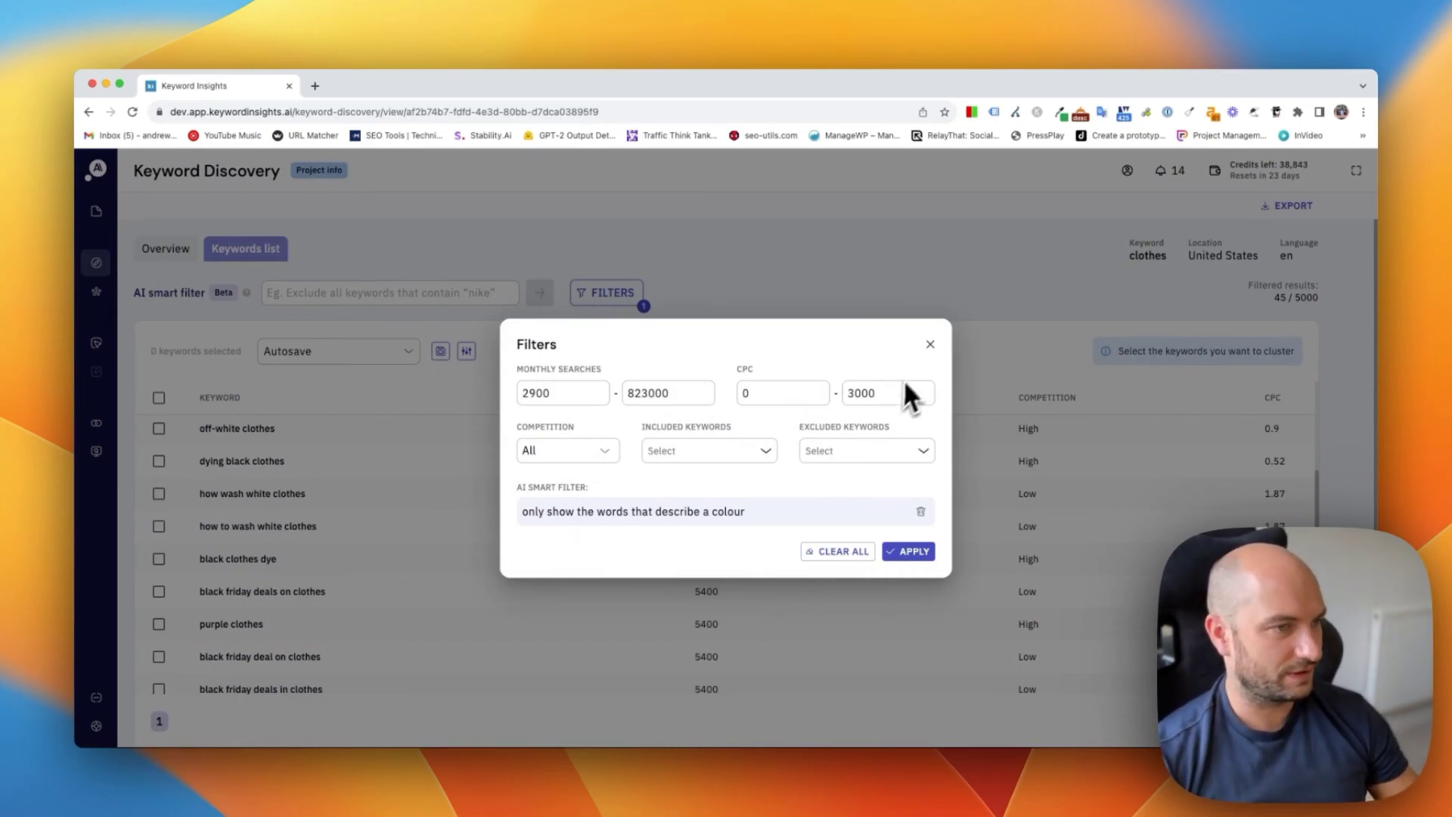
Close Filters, tick all 45 colour keywords, and leave the list selector on Autosave
click(930, 346)
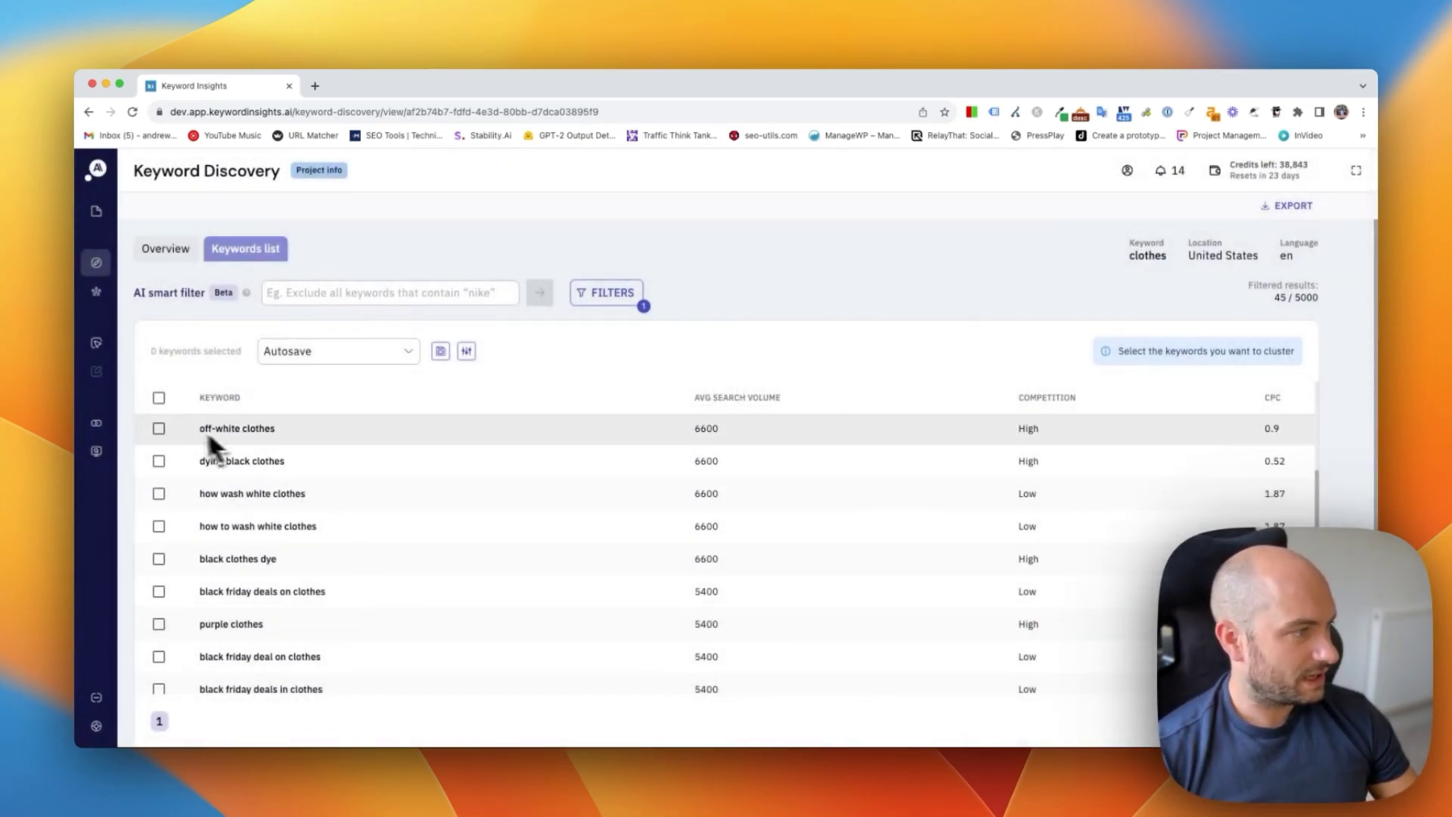
click(159, 398)
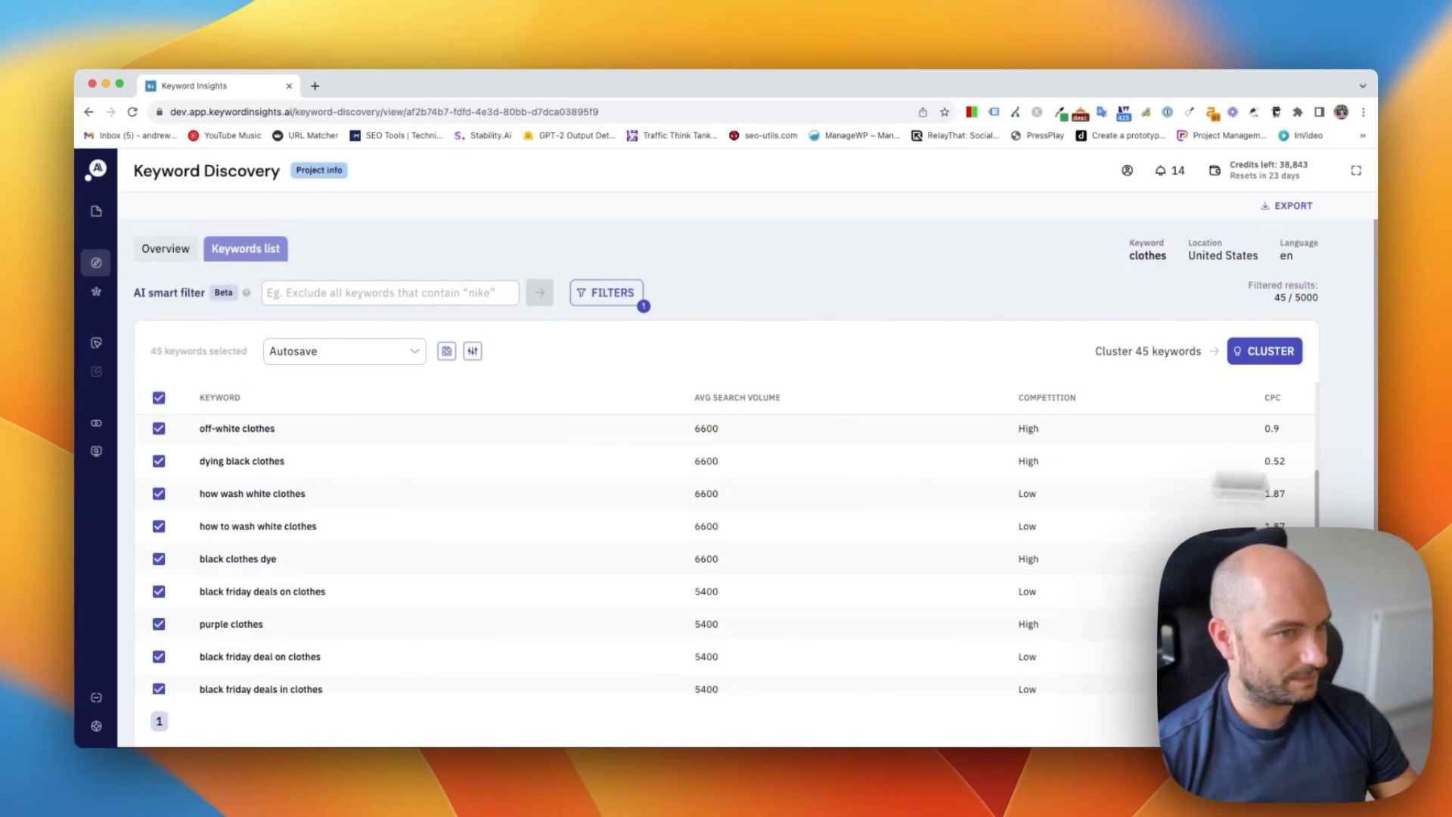
scroll(333, 643, down, 5)
scroll(336, 648, up, 10)
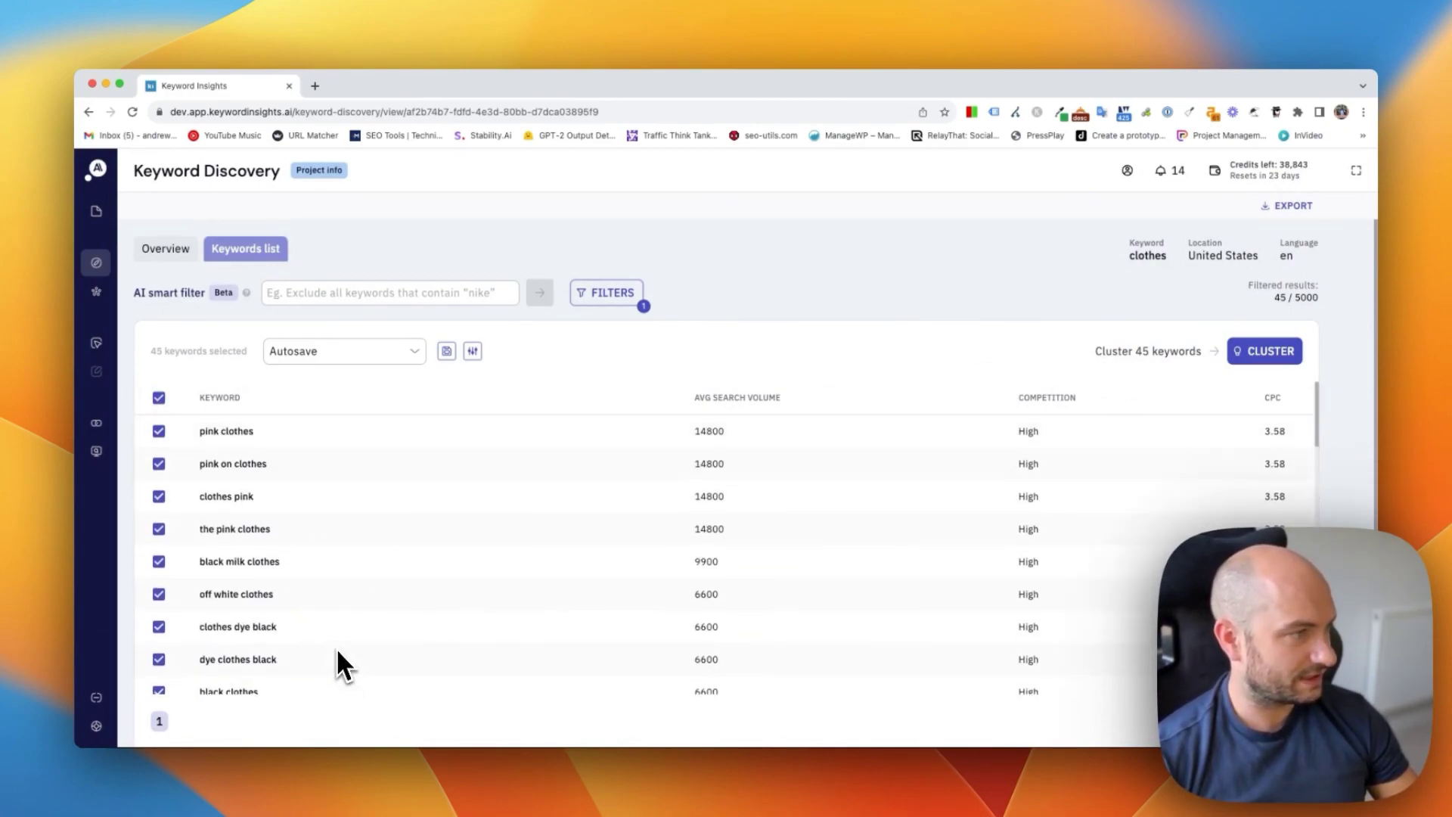
click(421, 363)
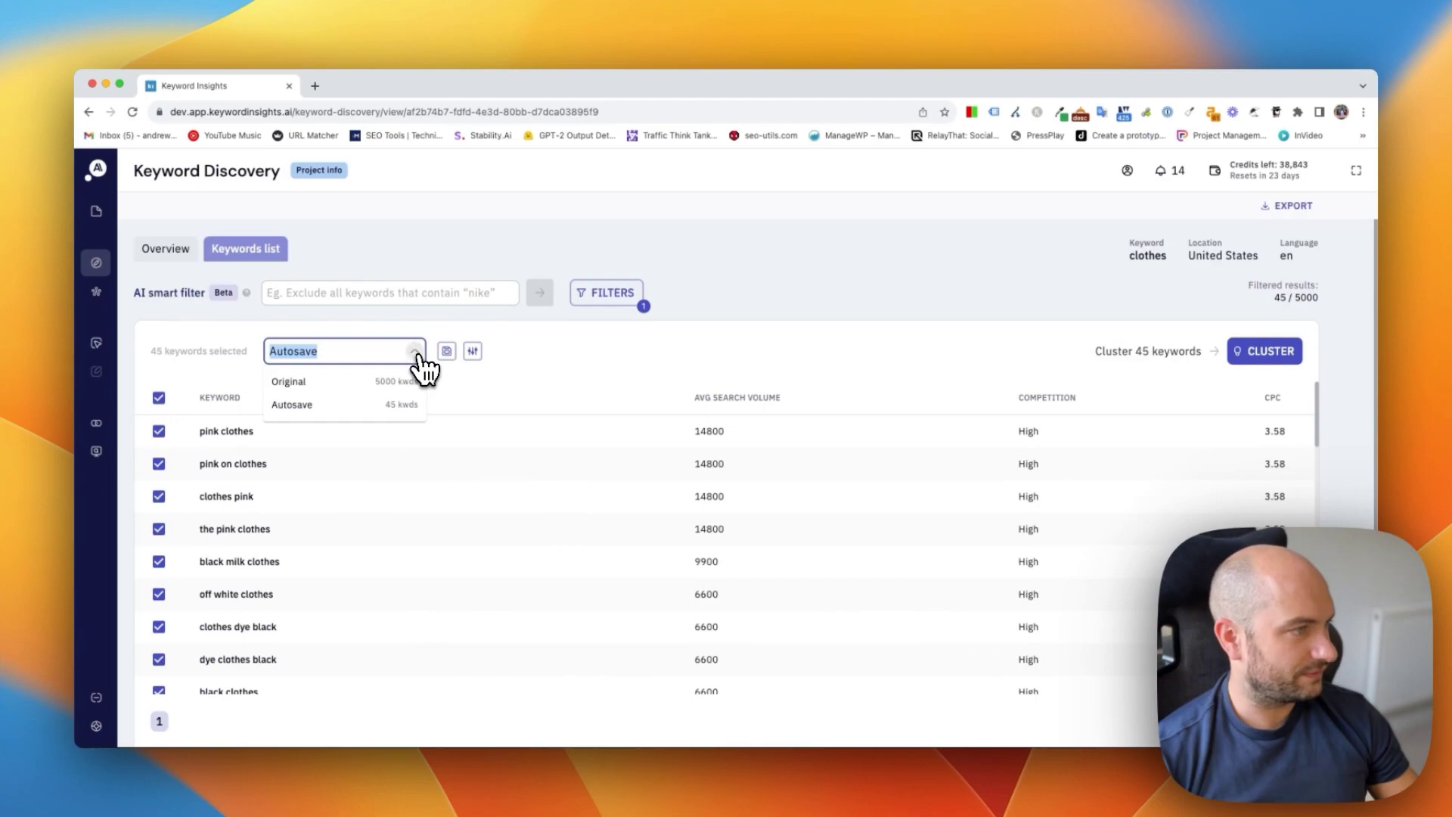
click(426, 368)
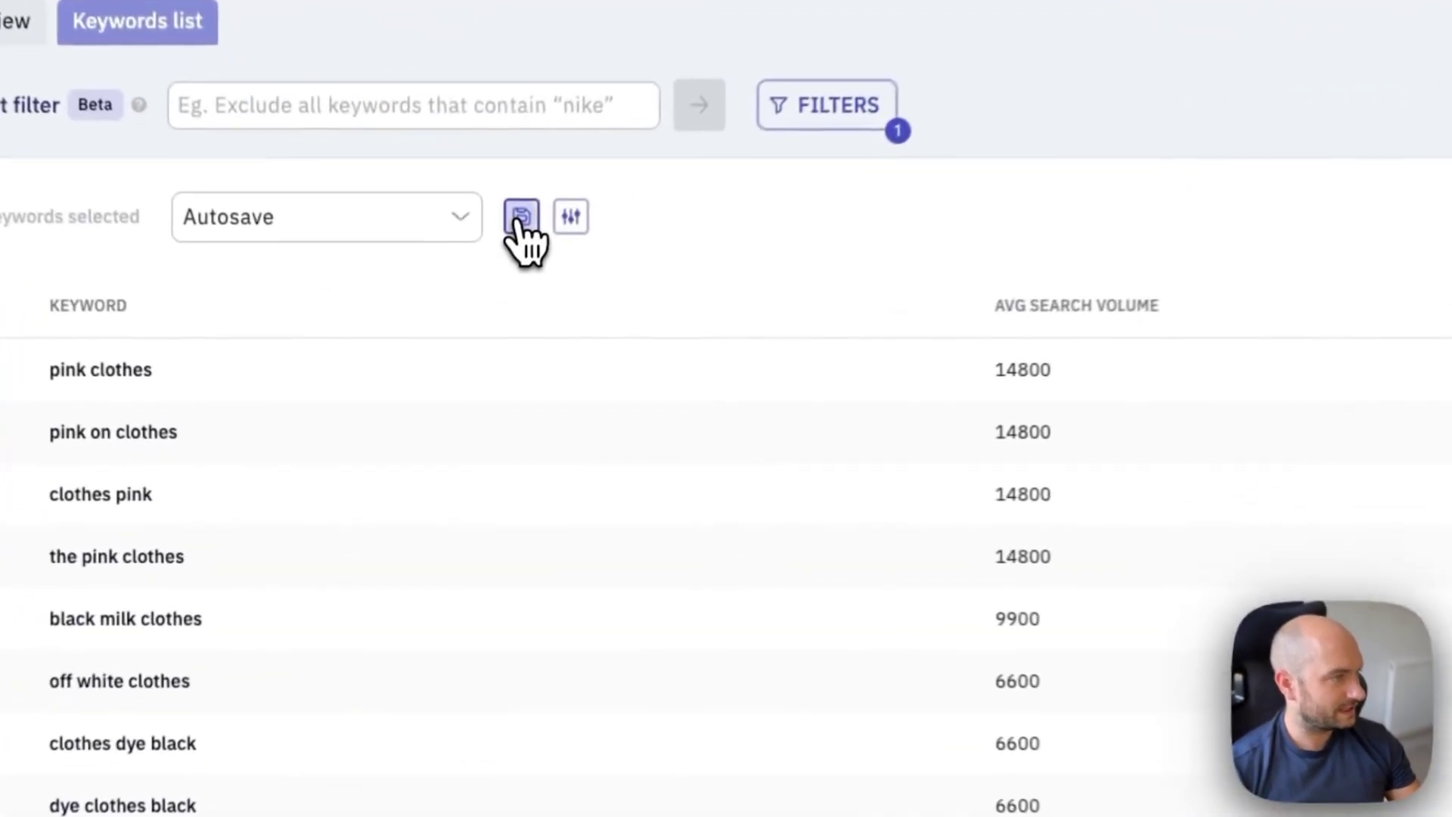
Save the 45 ticked keywords as a list named 'Coloured keywords'
click(522, 217)
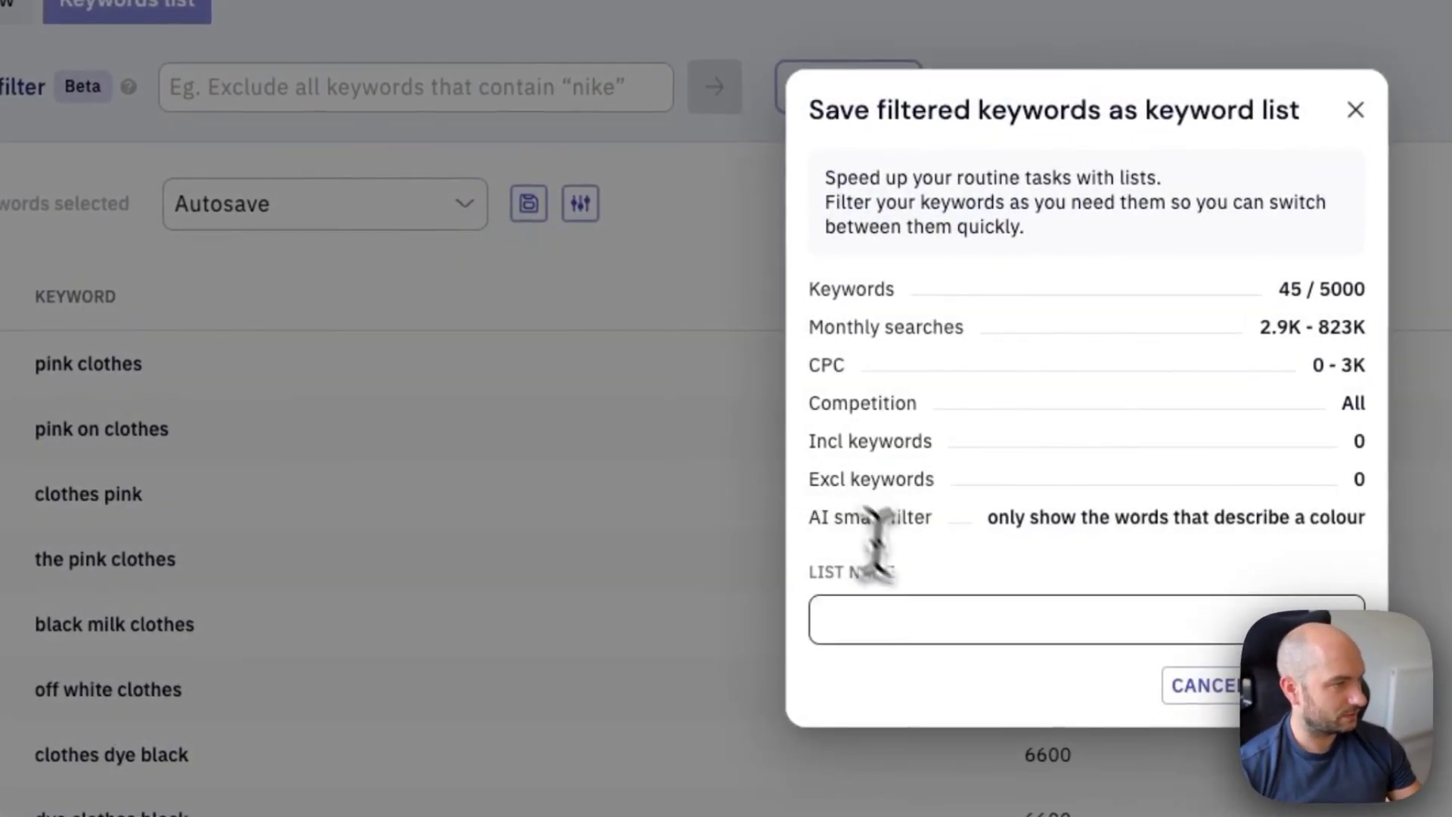
click(936, 611)
text(Coloured )
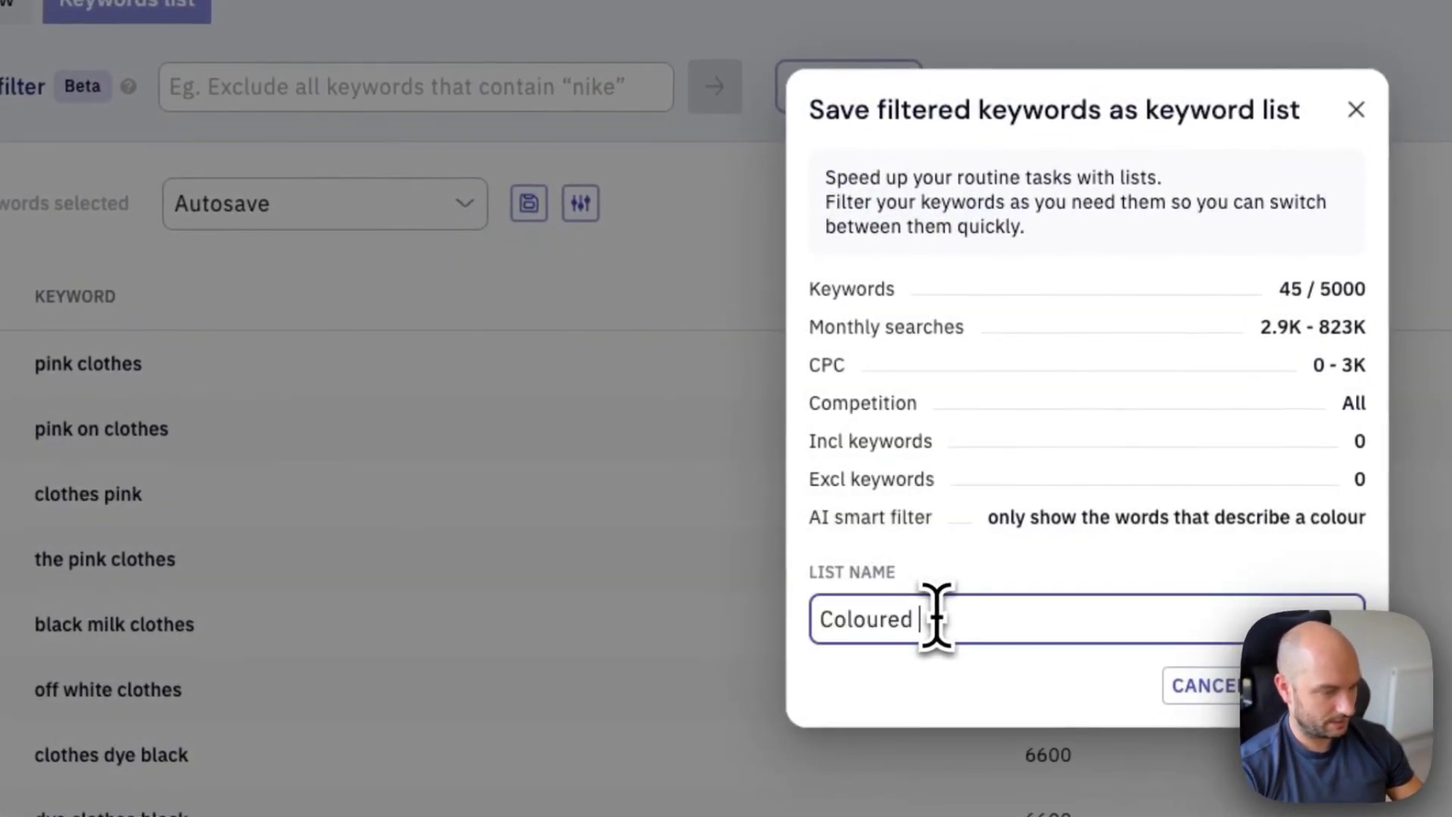
text(keywords)
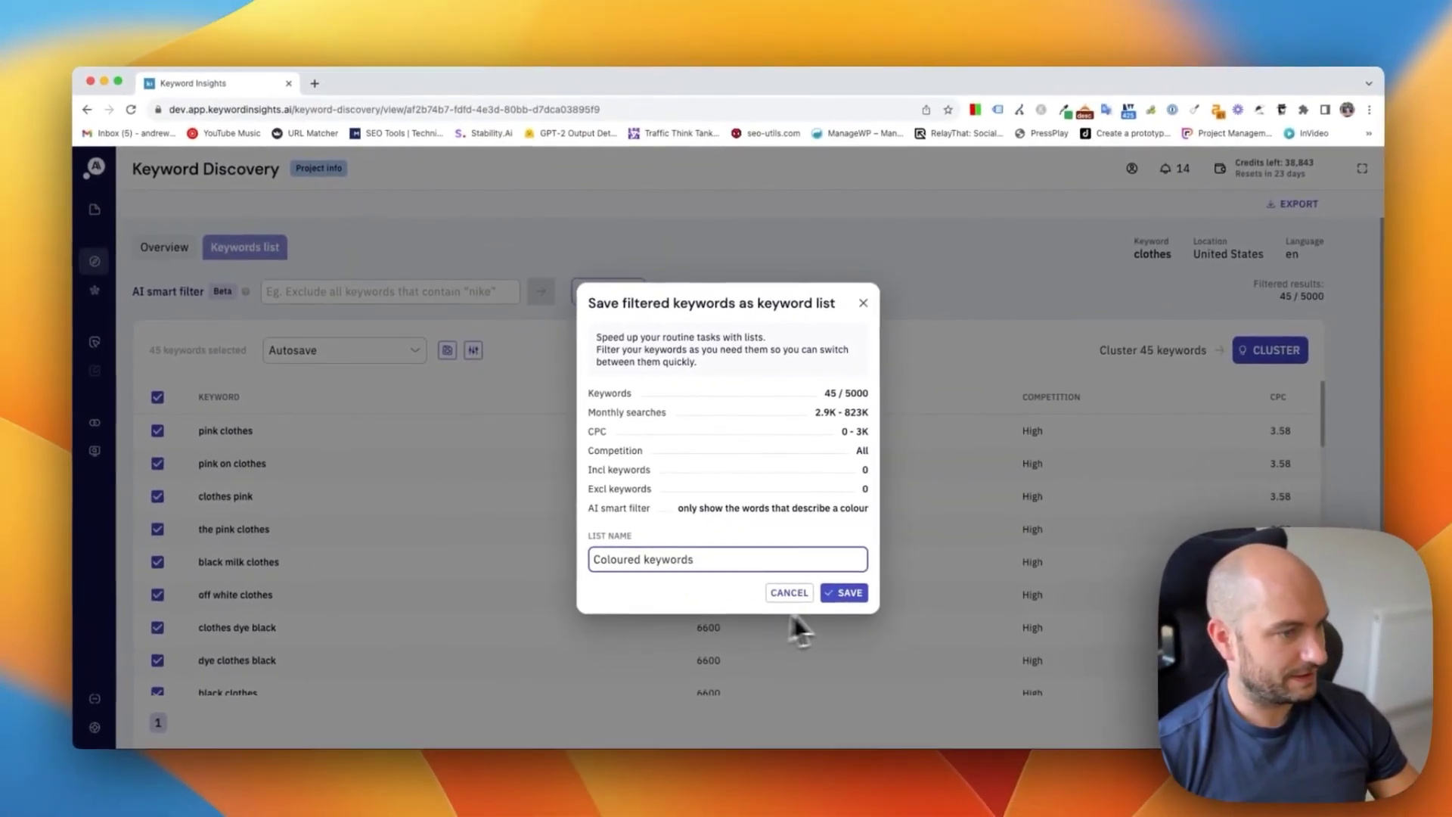
click(847, 596)
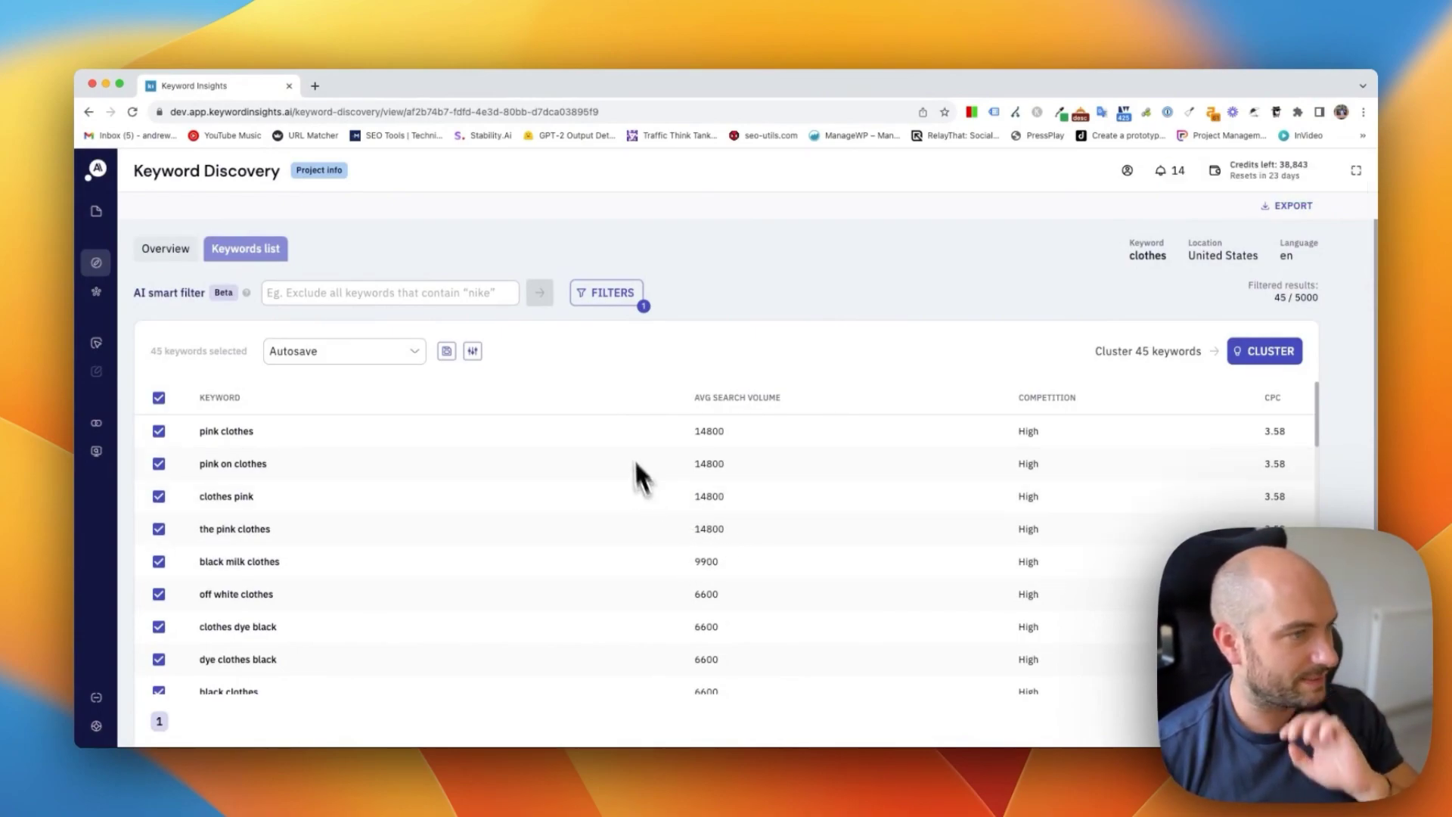
click(616, 303)
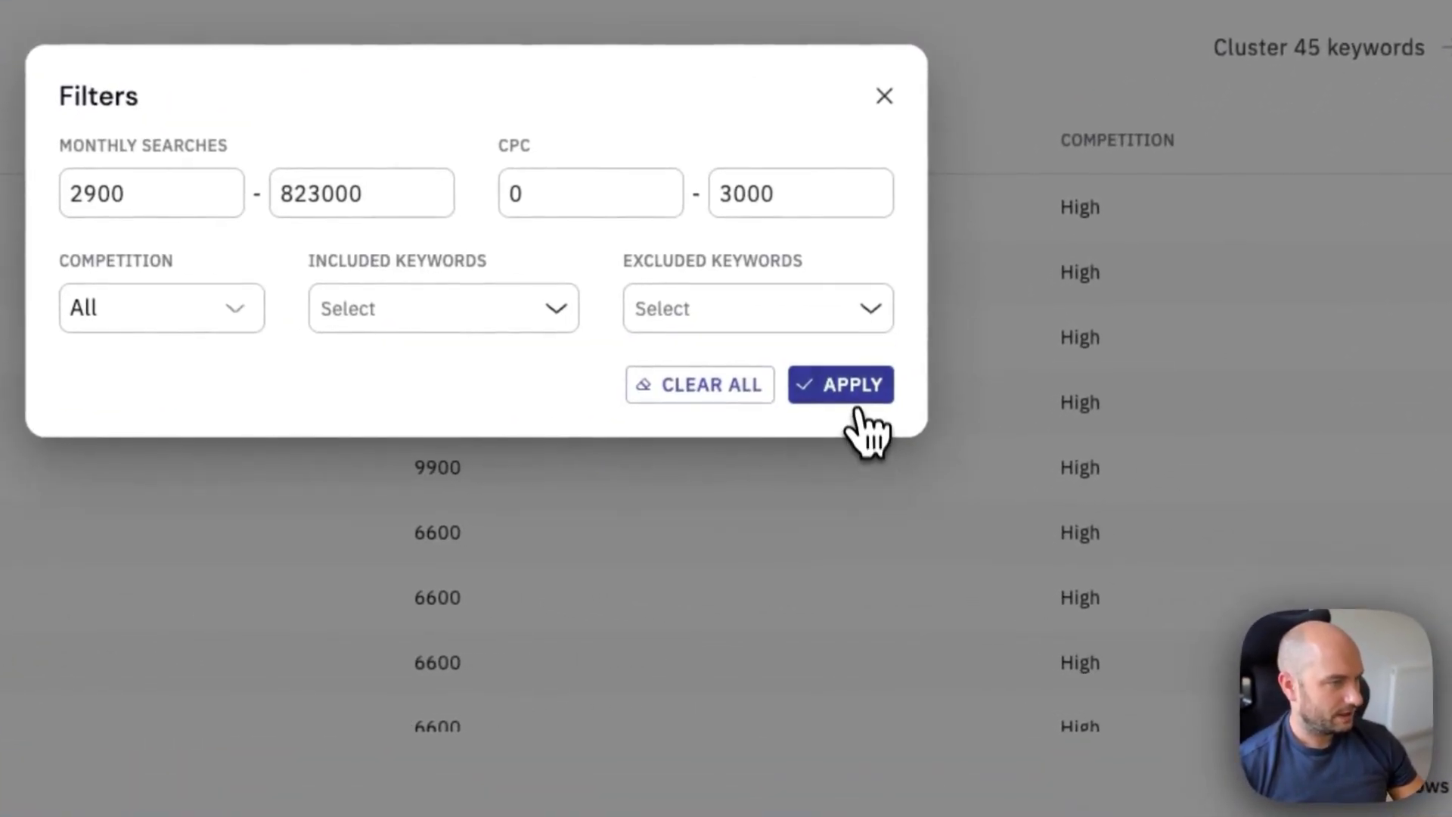
click(860, 414)
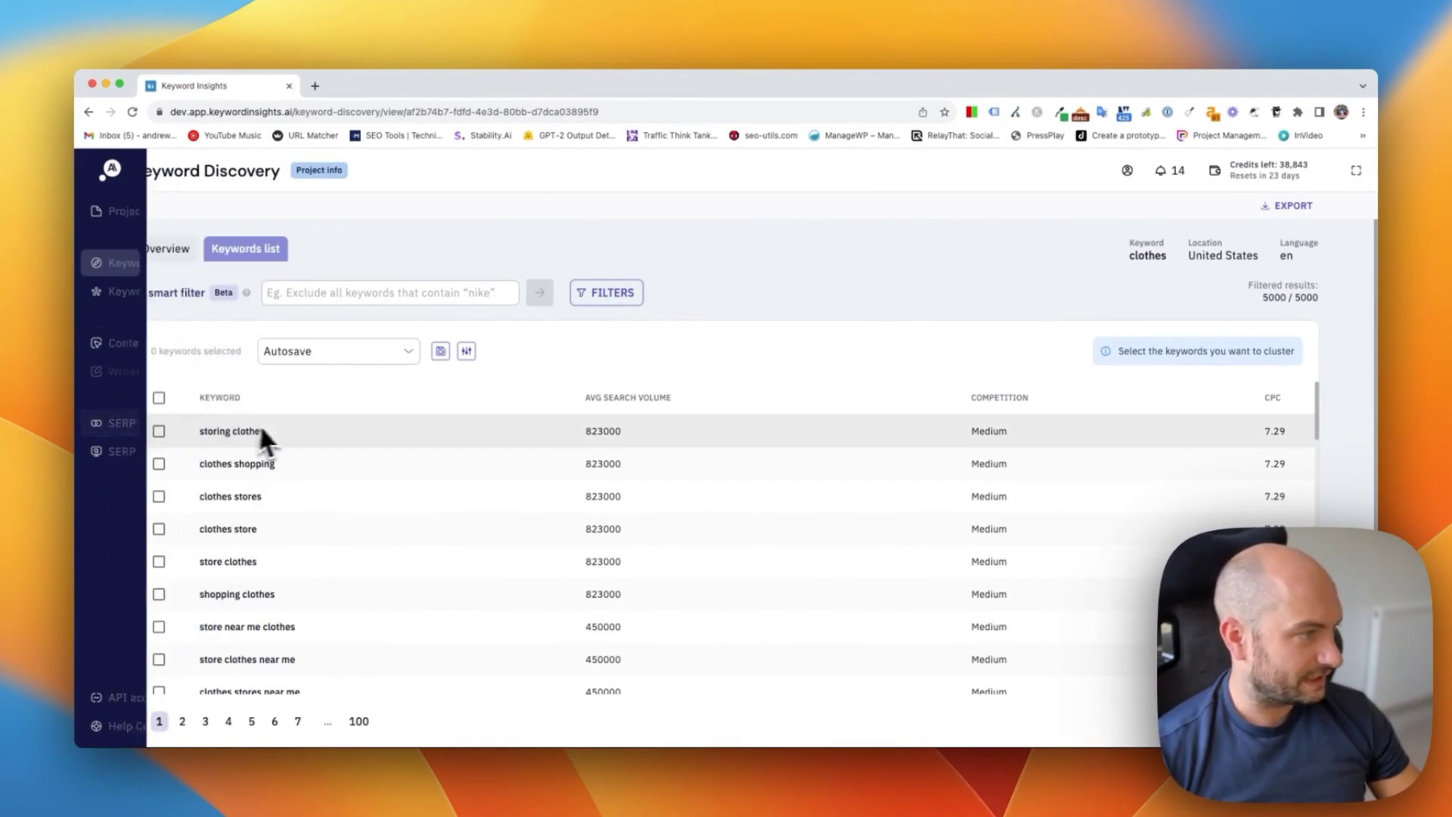
click(161, 401)
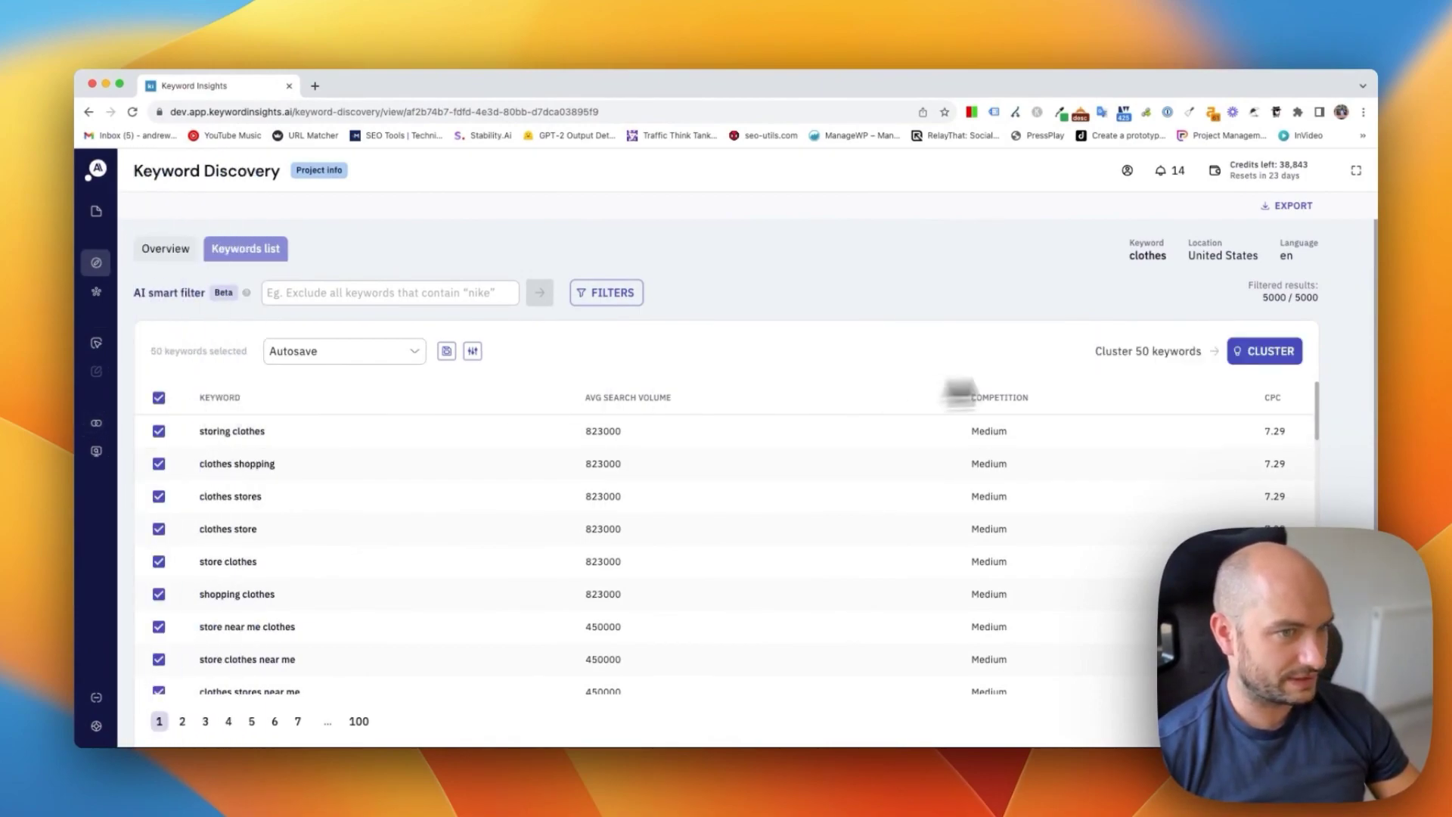
click(160, 399)
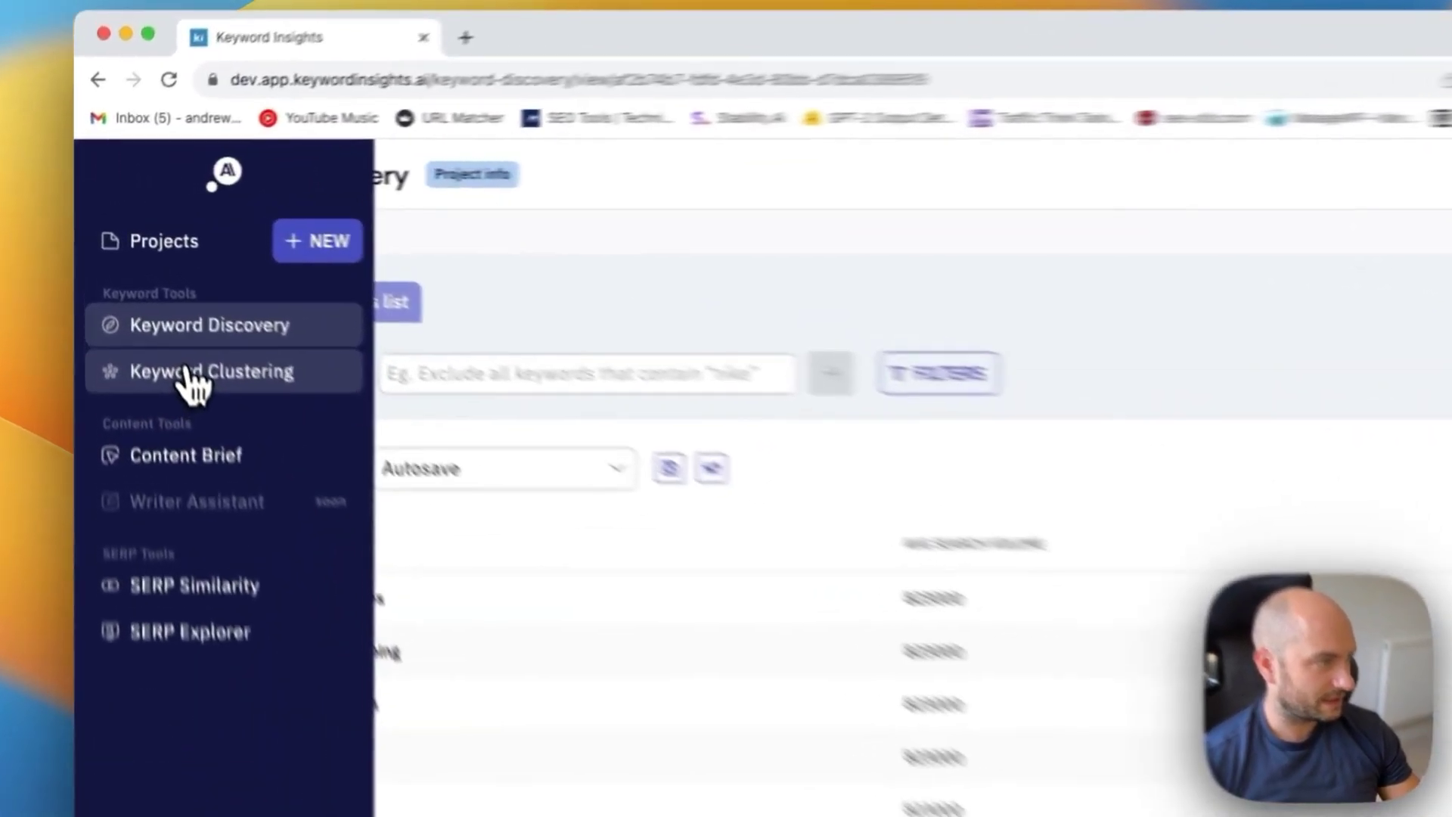
Start a new keyword clustering project and continue to the keyword upload step
click(138, 290)
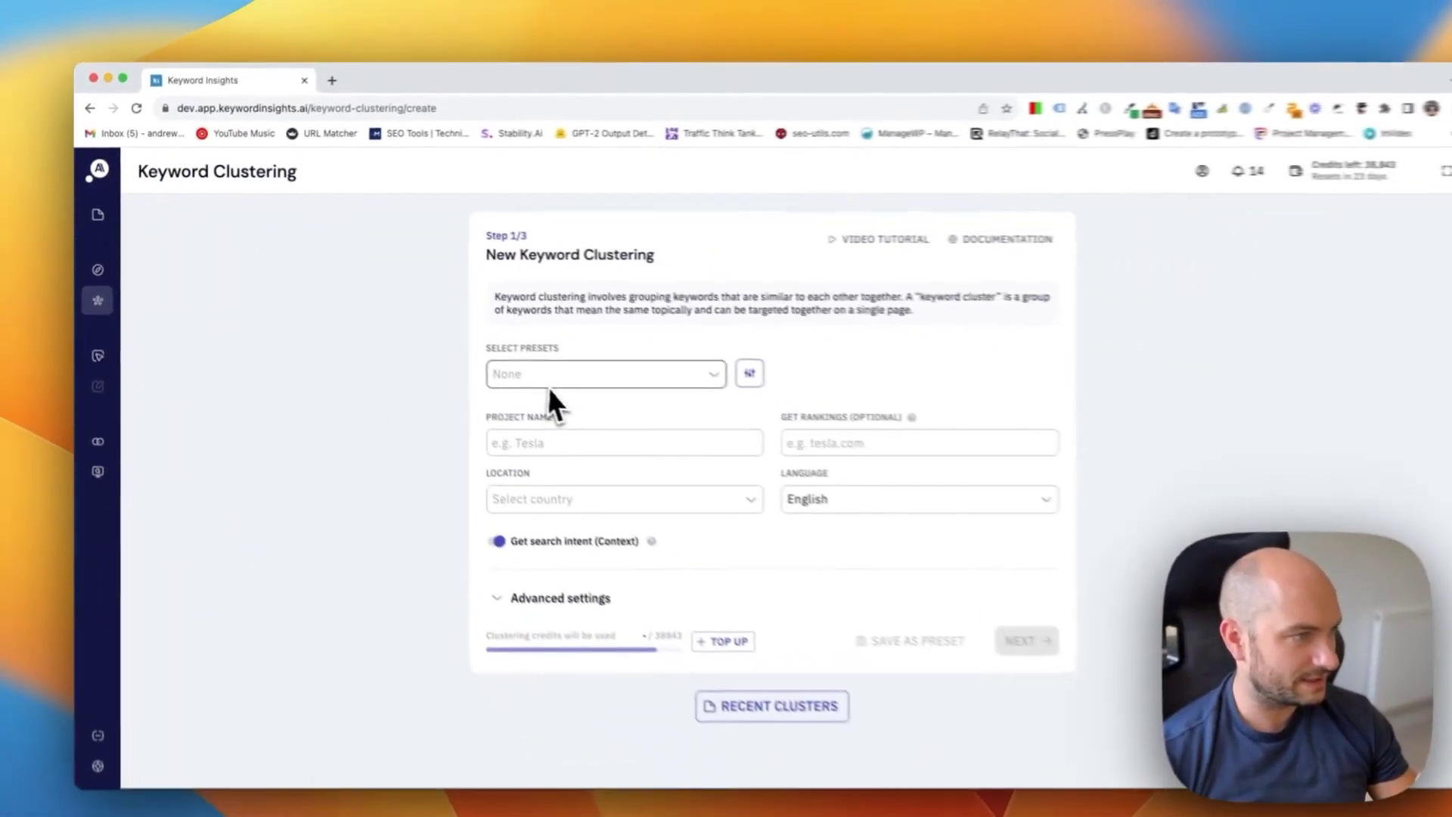
click(985, 675)
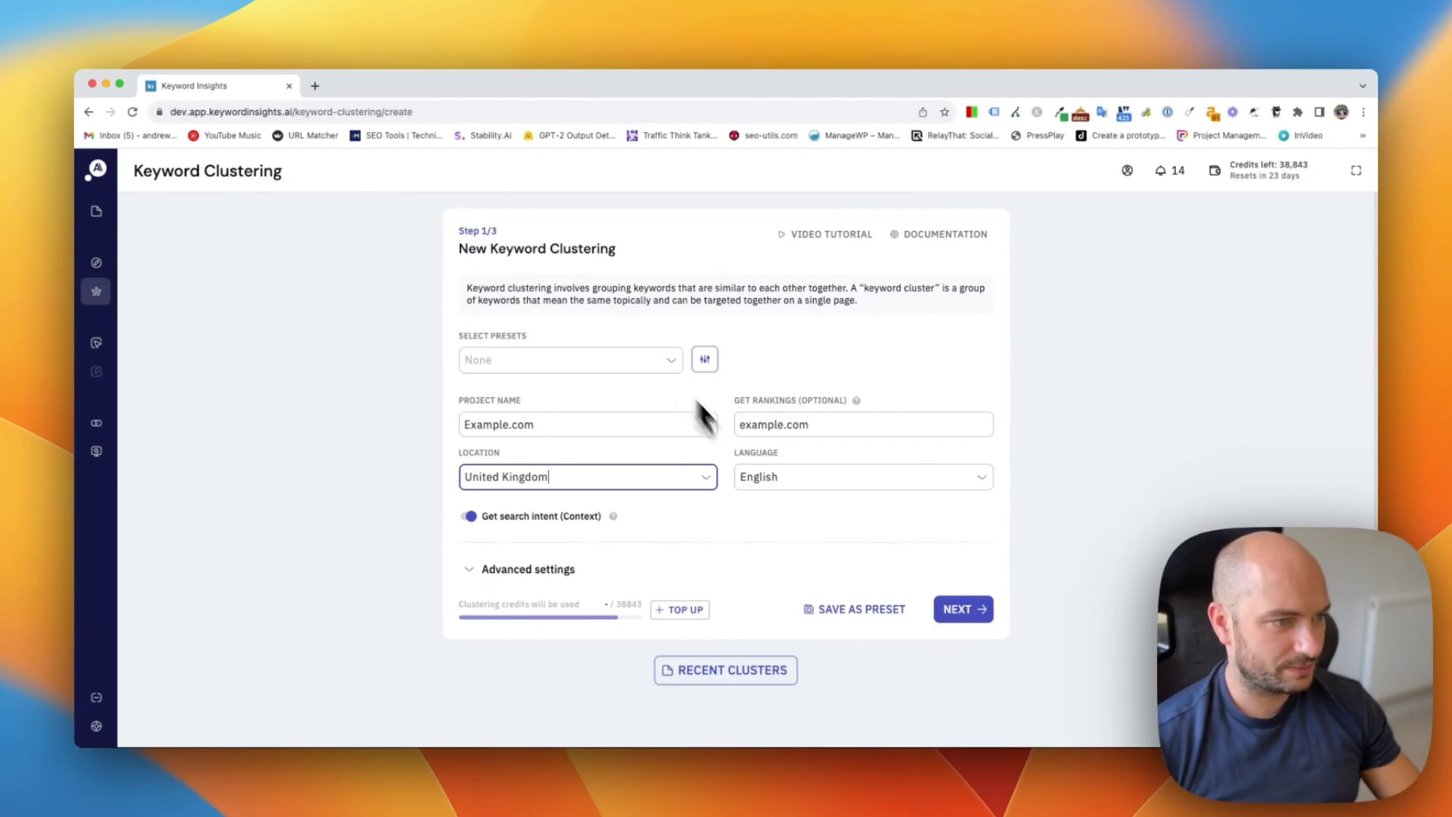
click(959, 613)
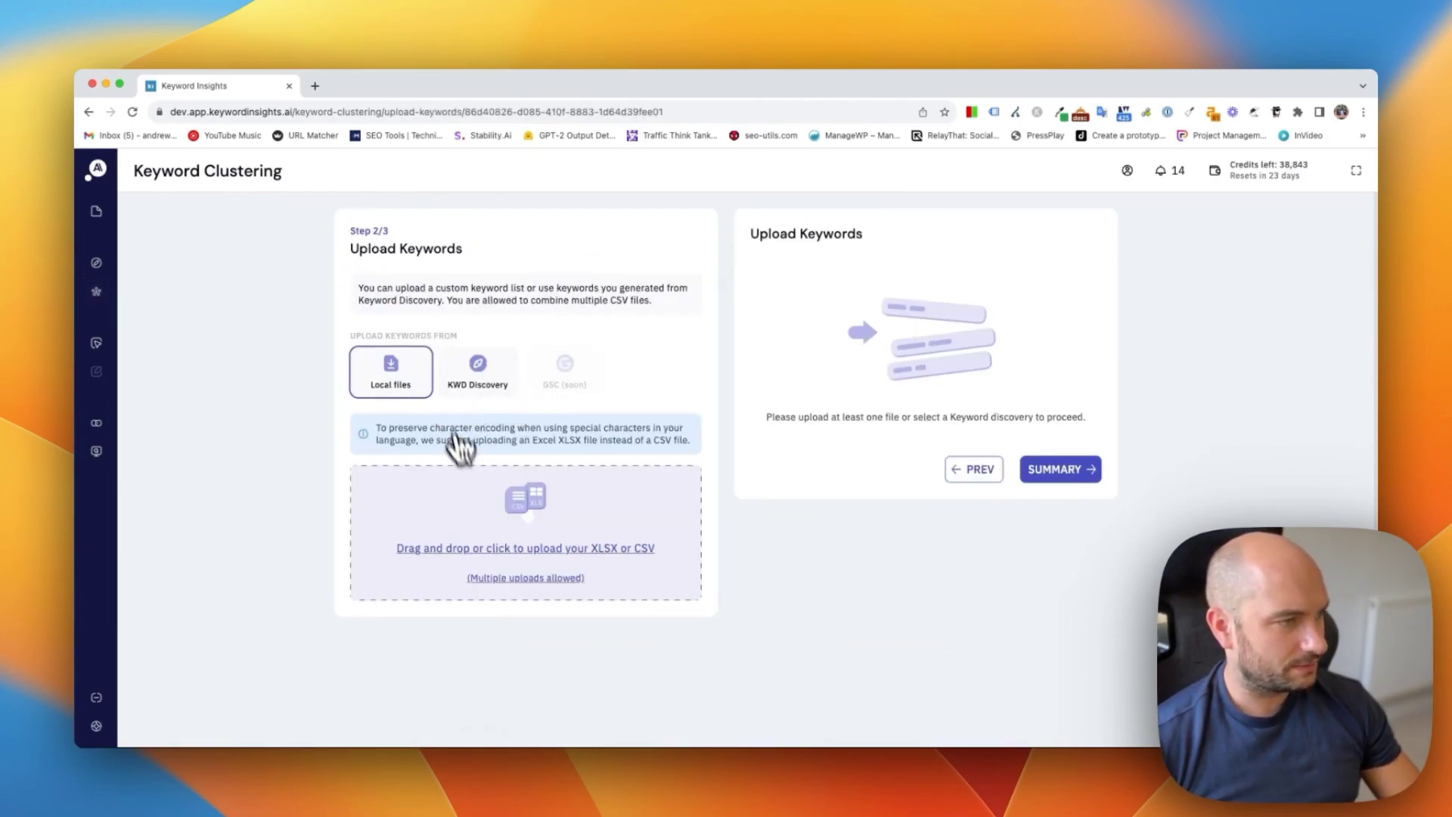
Upload Semrush_keywordresearch.csv from the Desktop, adding 195 keywords
click(496, 512)
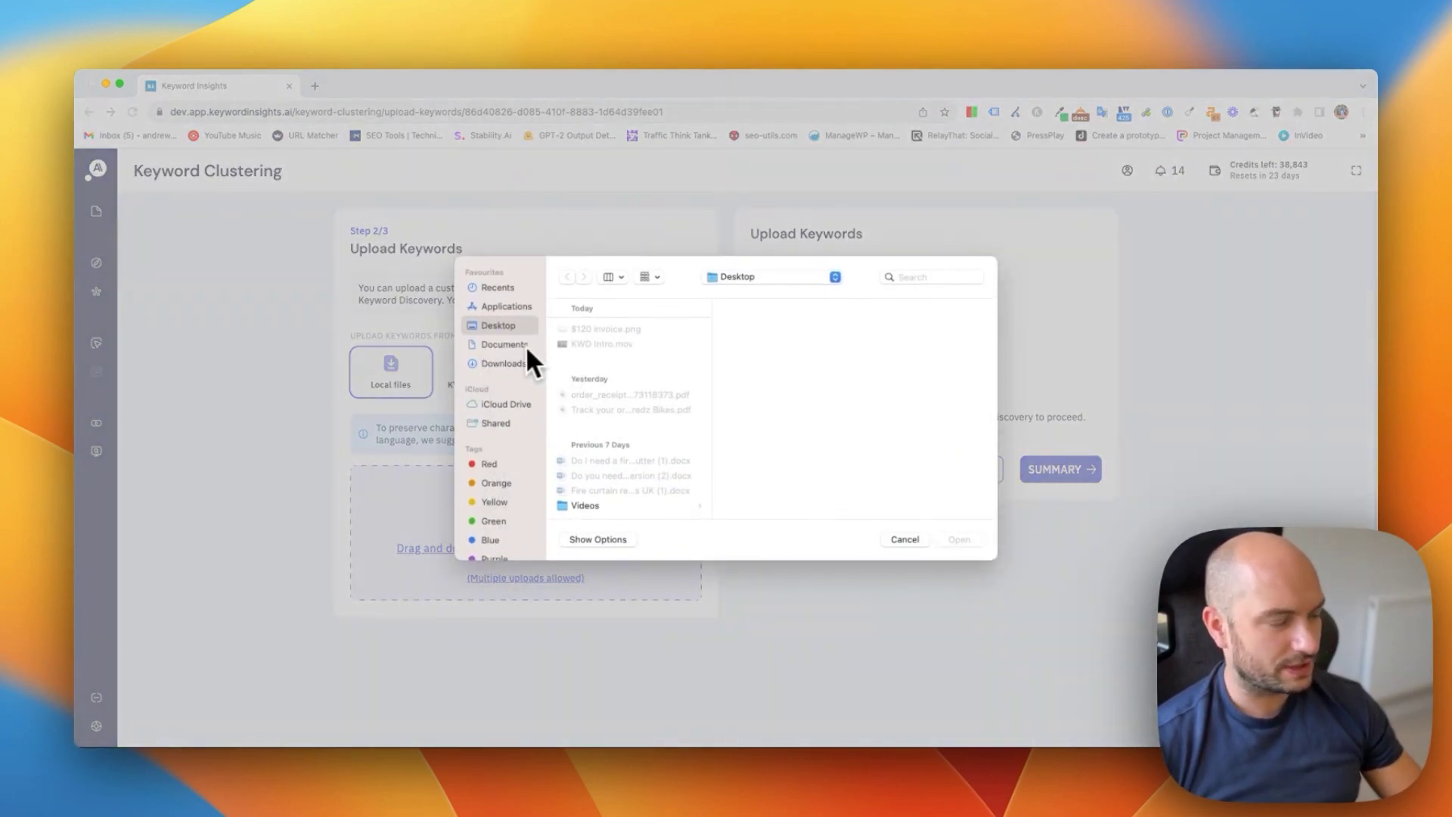
click(505, 344)
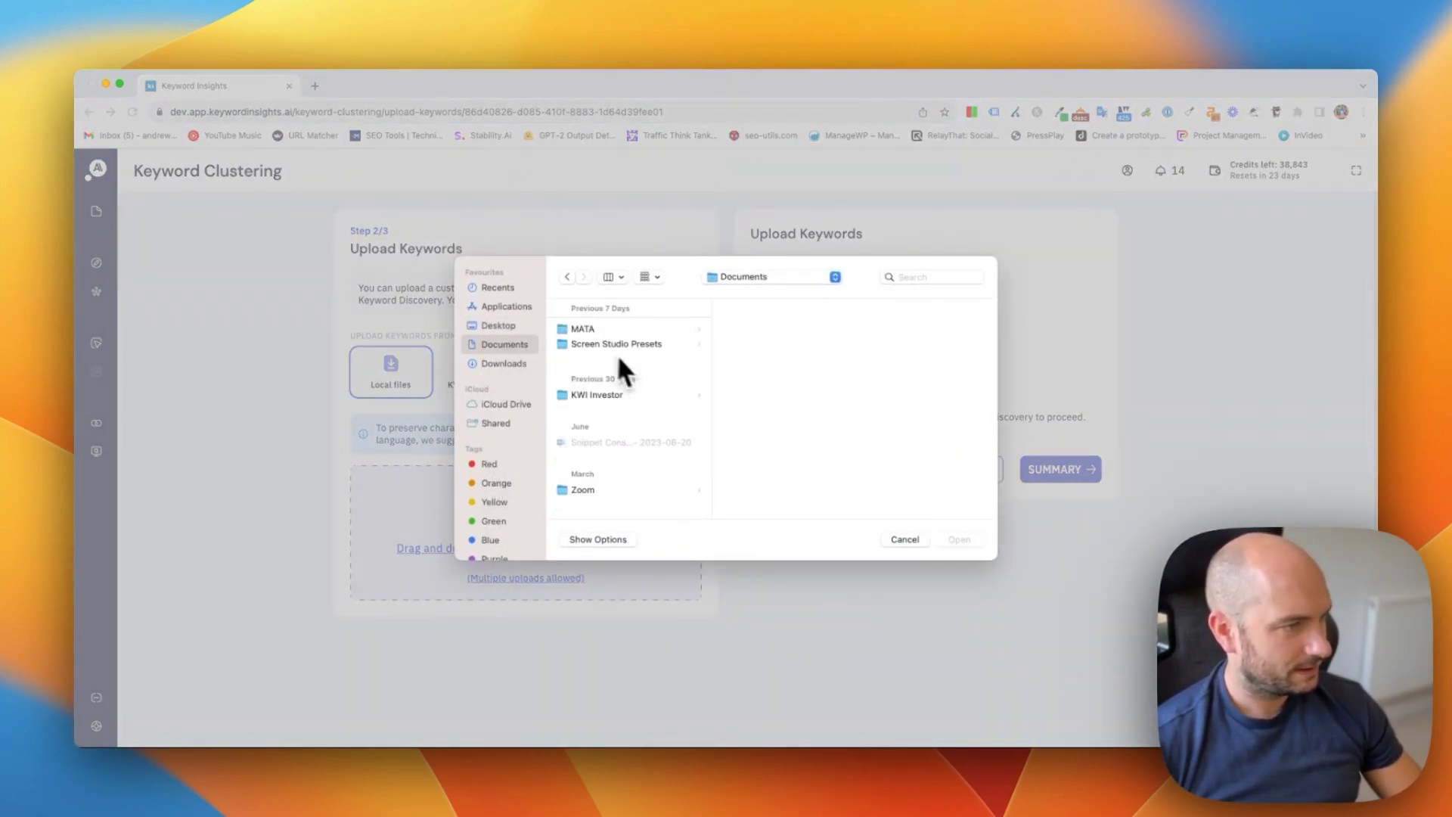
click(499, 325)
scroll(637, 370, down, 5)
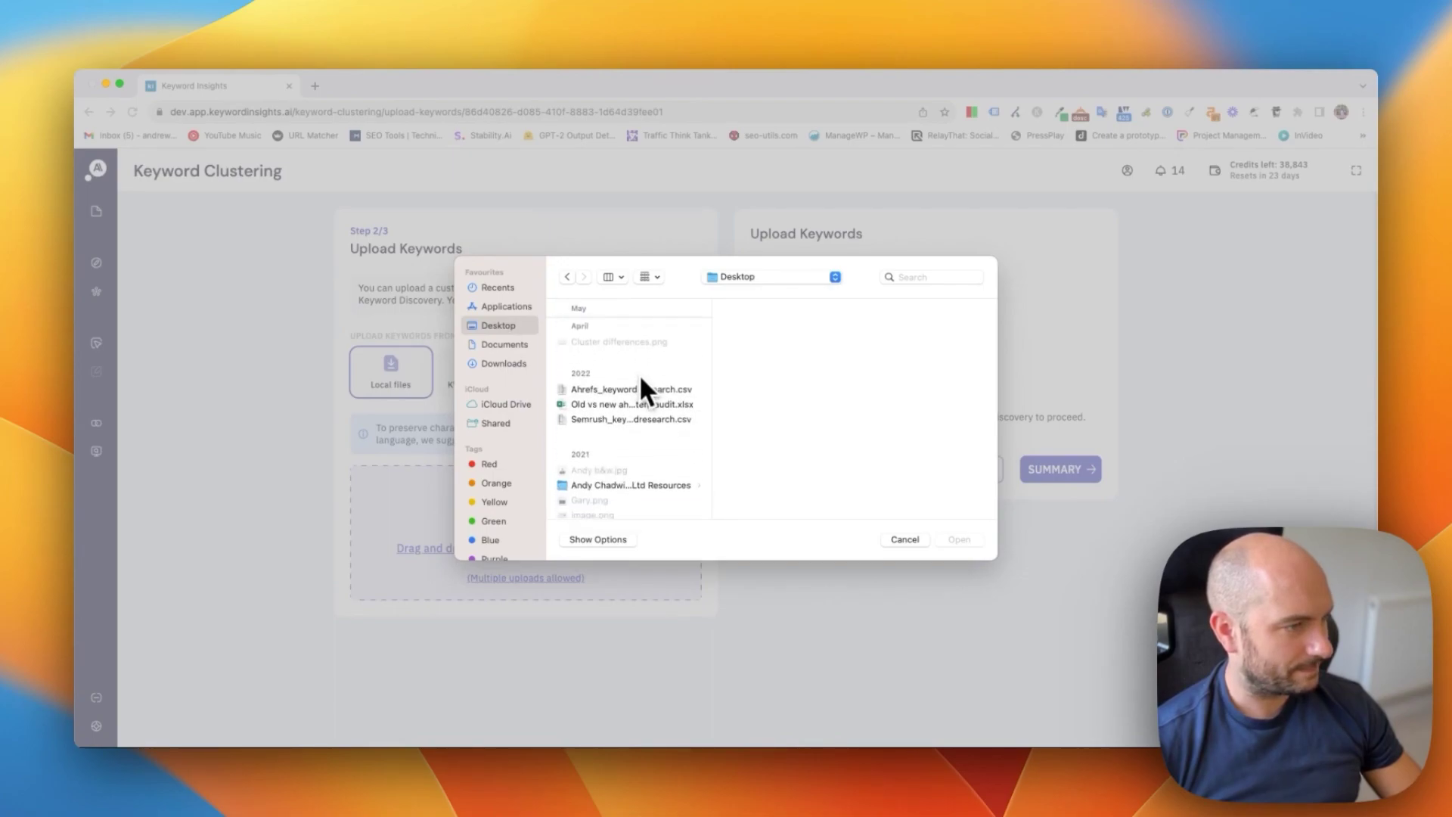
click(638, 404)
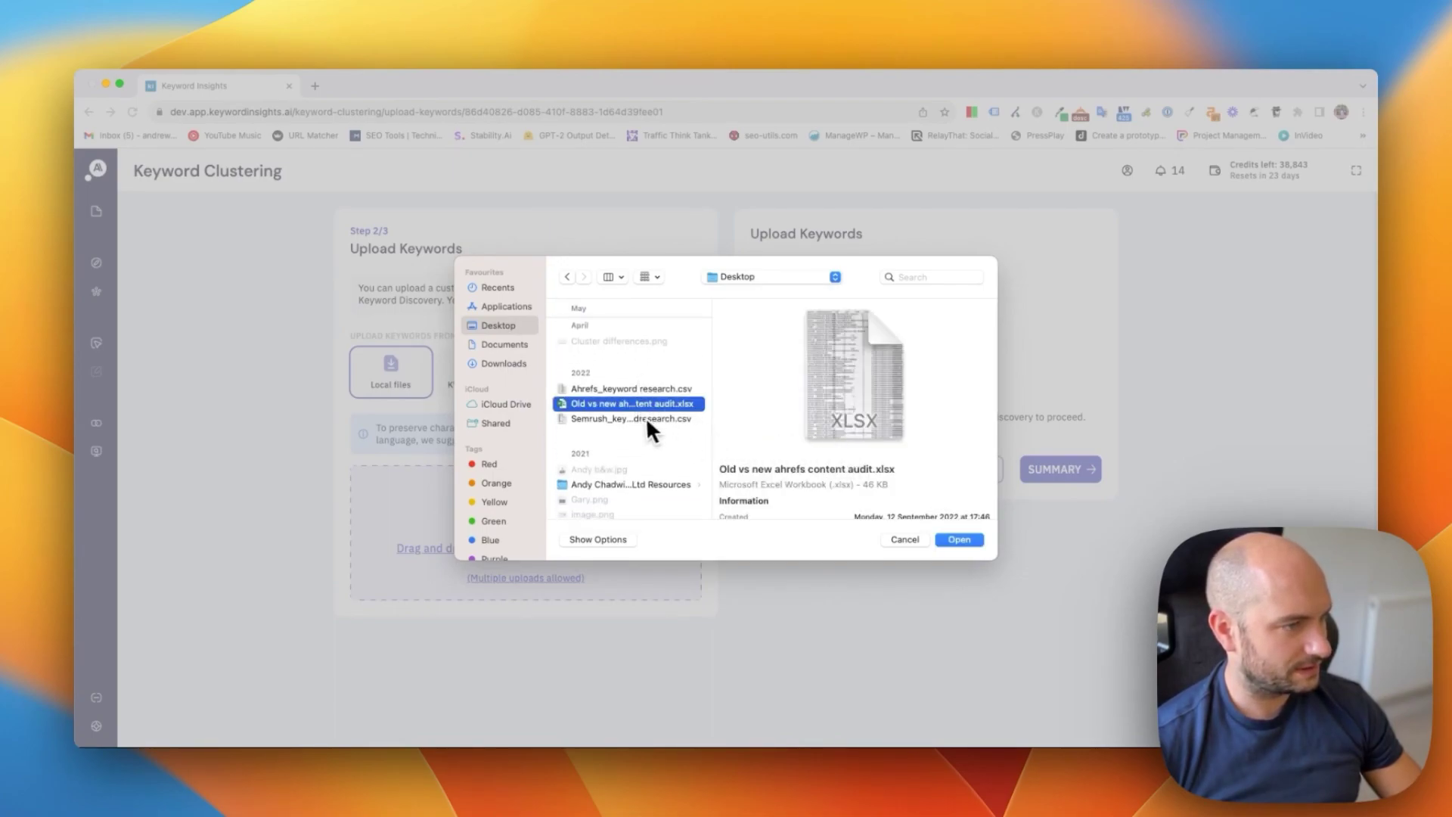
click(648, 420)
click(959, 539)
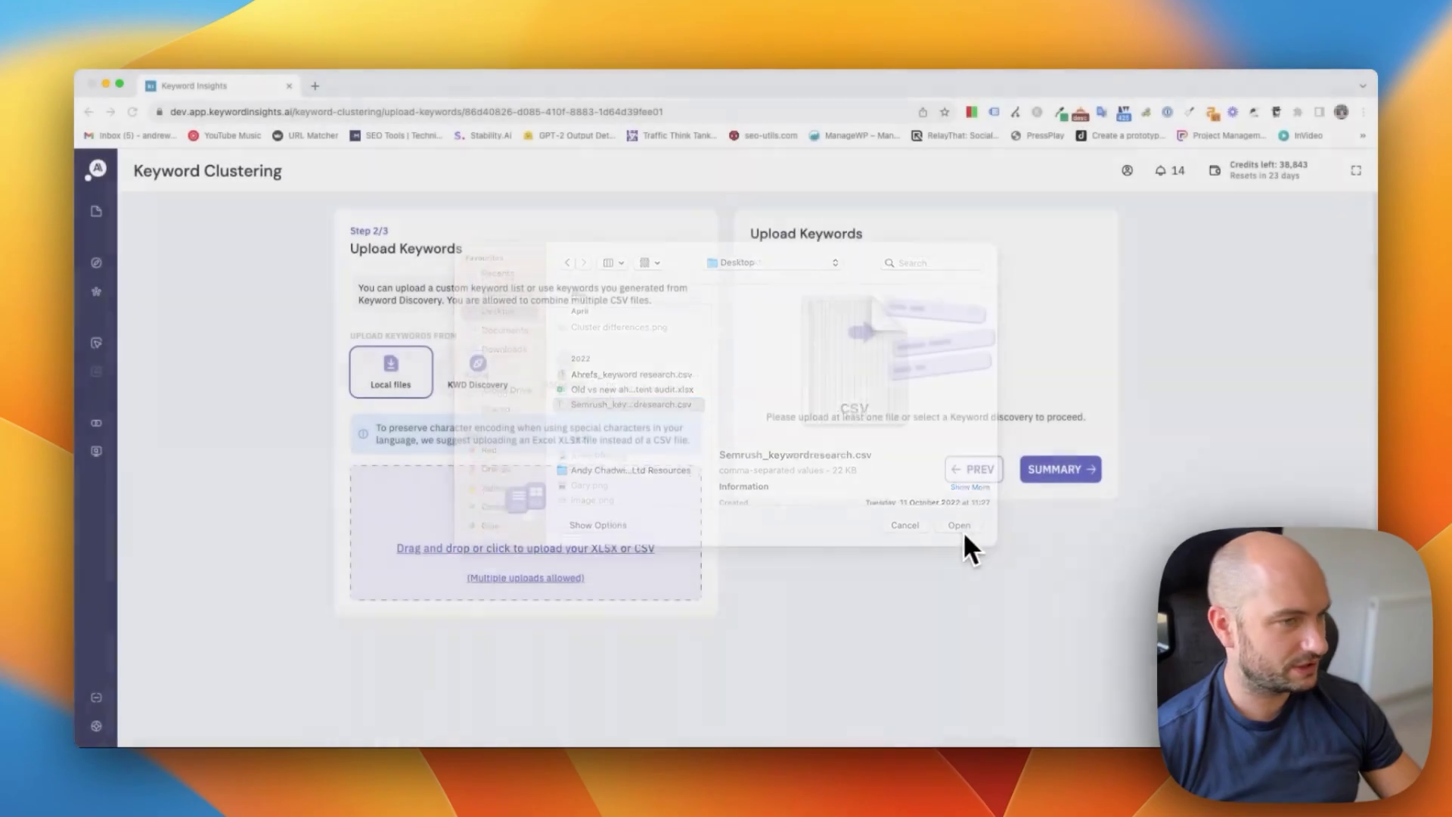
Add the clothes discovery project to the upload via KWD Discovery
click(499, 390)
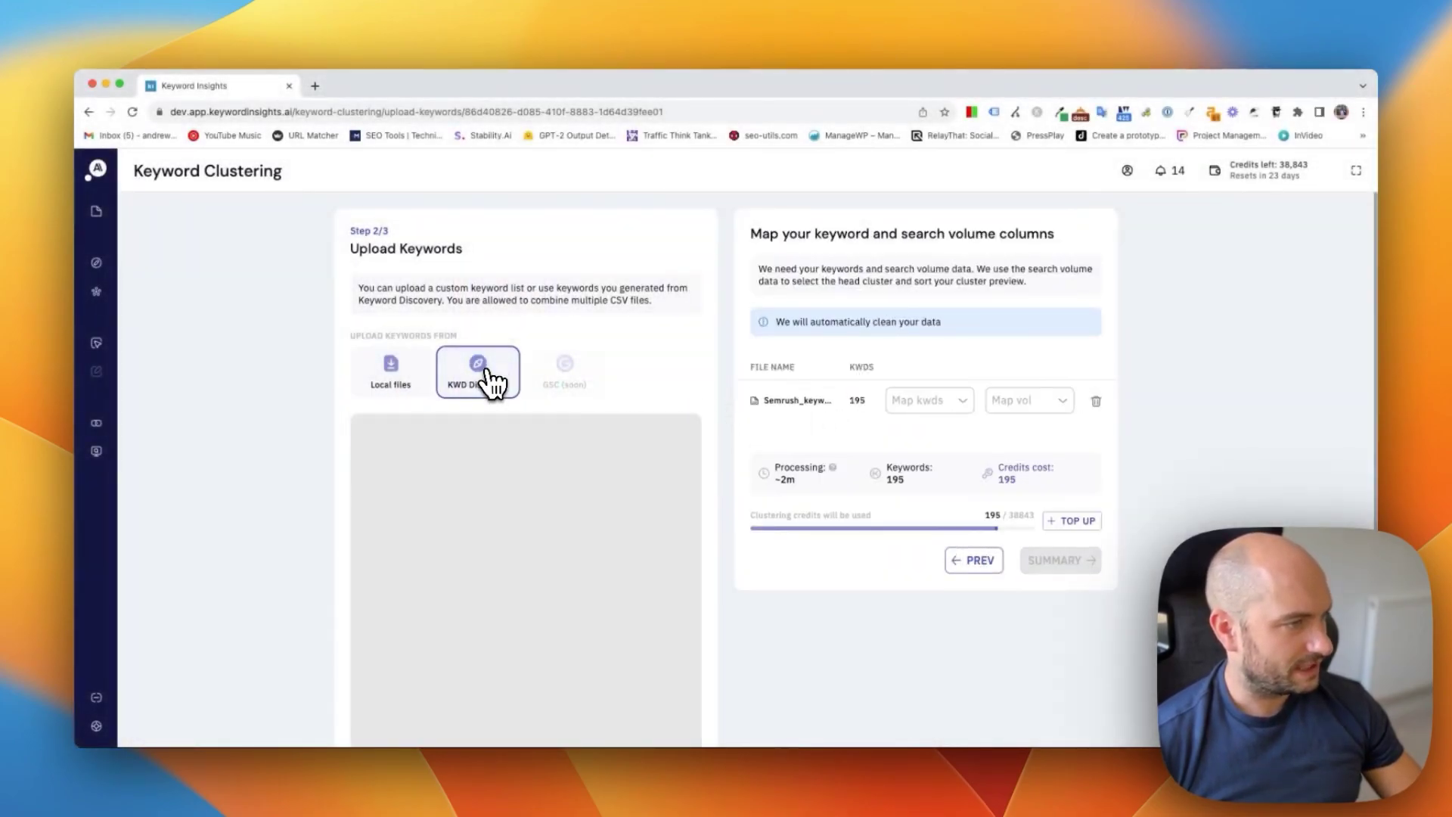
scroll(673, 488, down, 1)
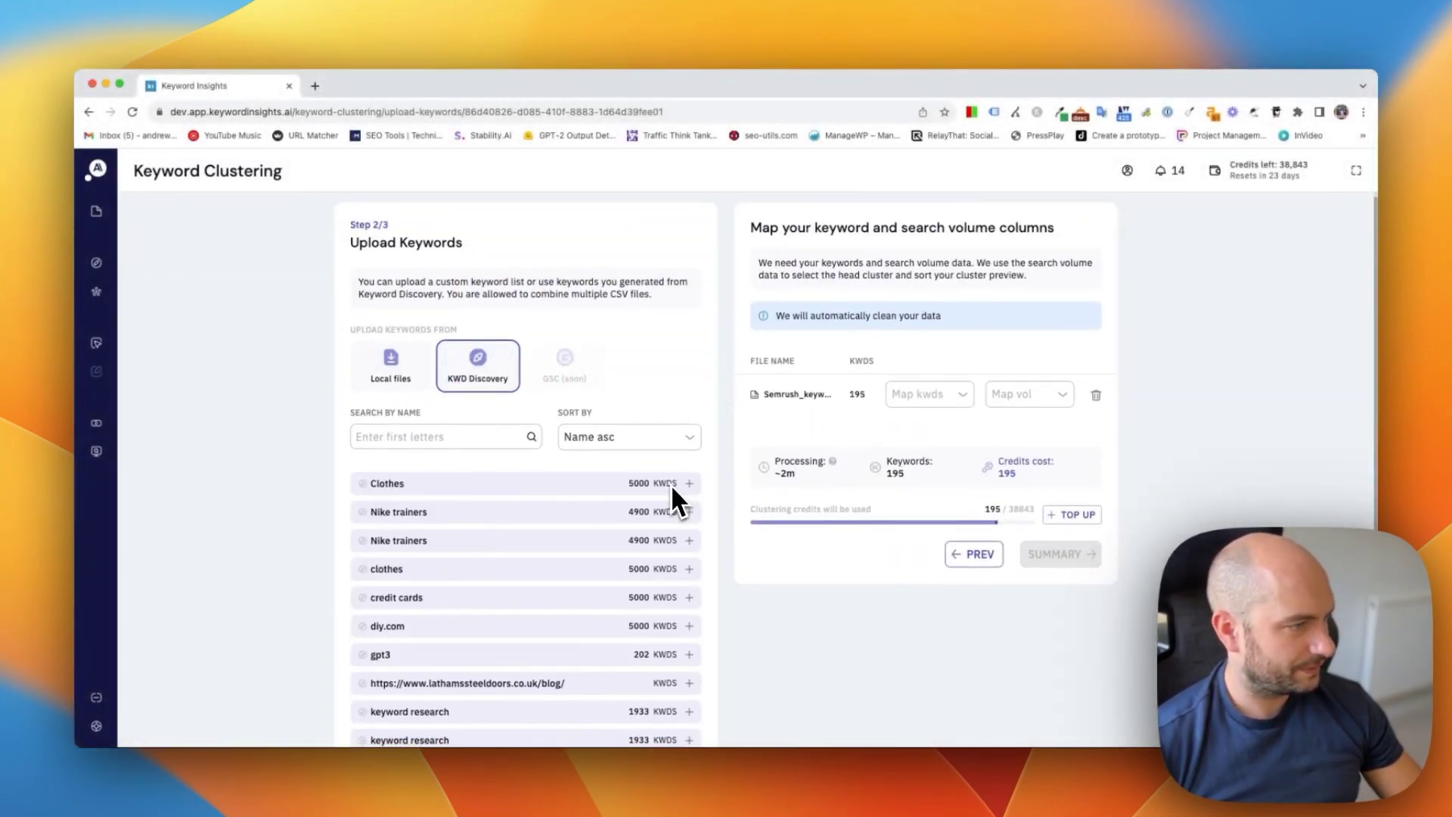
click(689, 569)
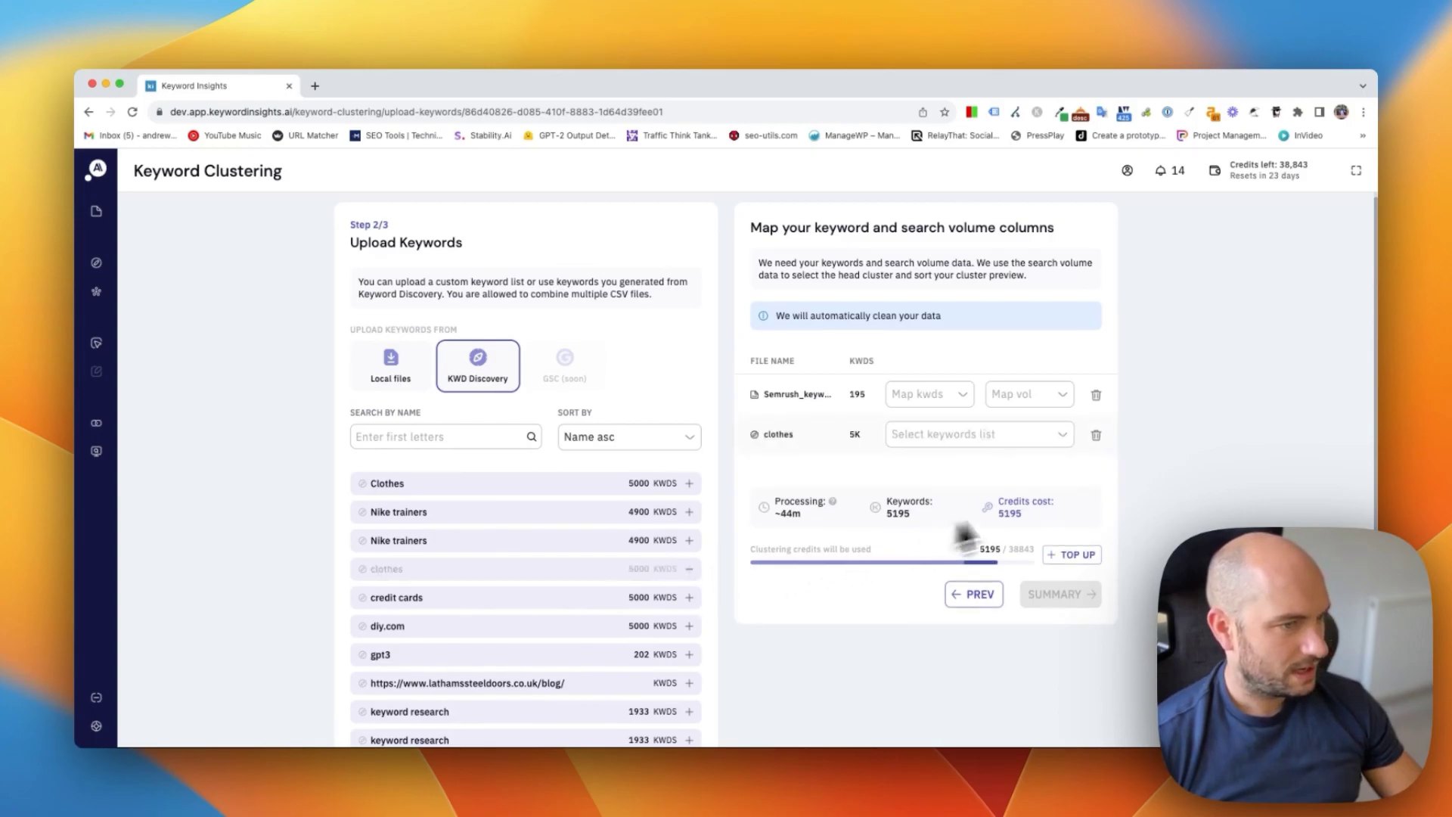
Map the CSV's Keyword column to keywords and Monthly Volume (US) to search volume
click(965, 399)
click(947, 422)
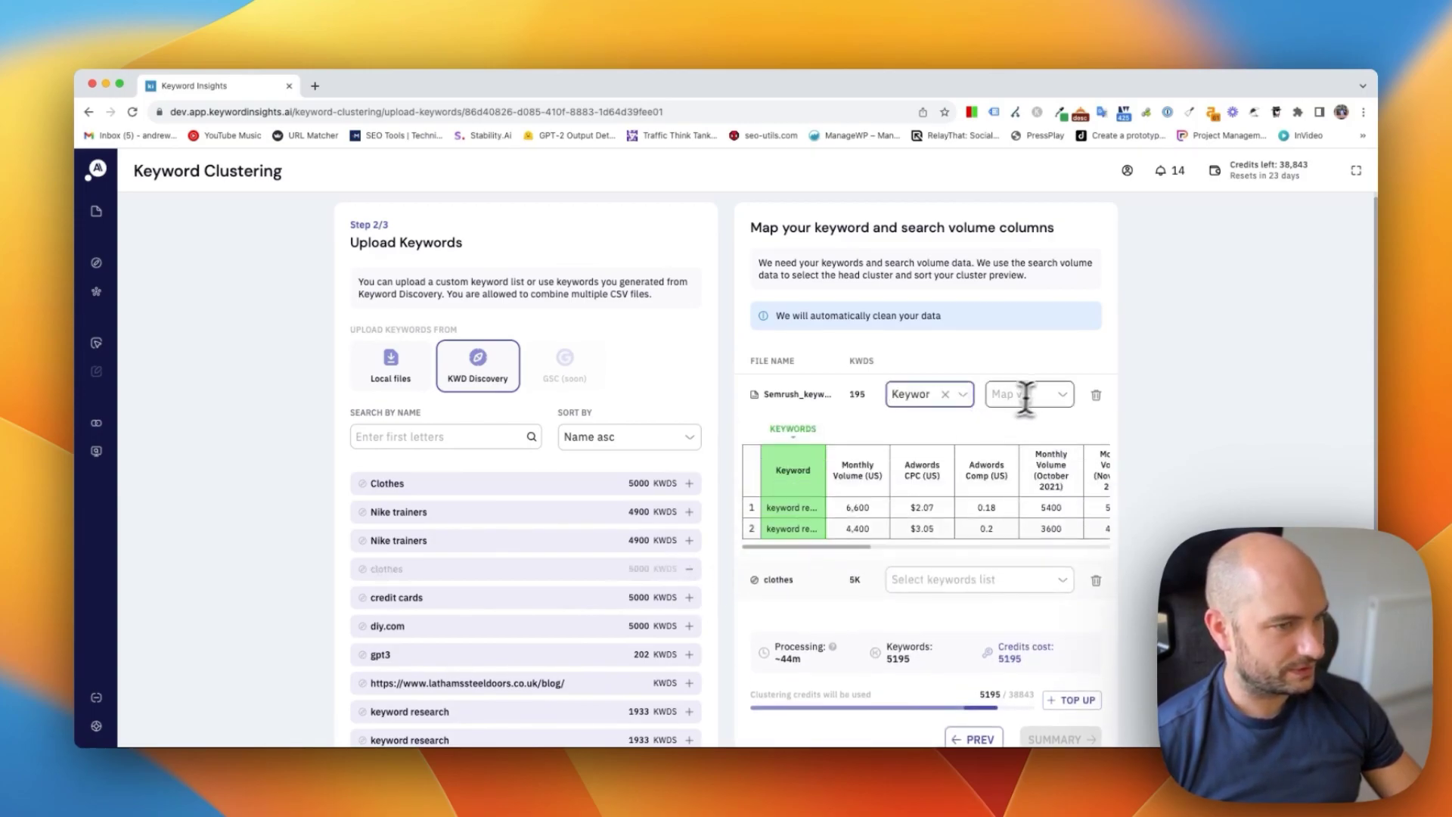
click(1042, 392)
click(1028, 475)
Include the clothes project's Coloured keywords list (45 keywords), bringing the total to 240
scroll(1012, 478, down, 2)
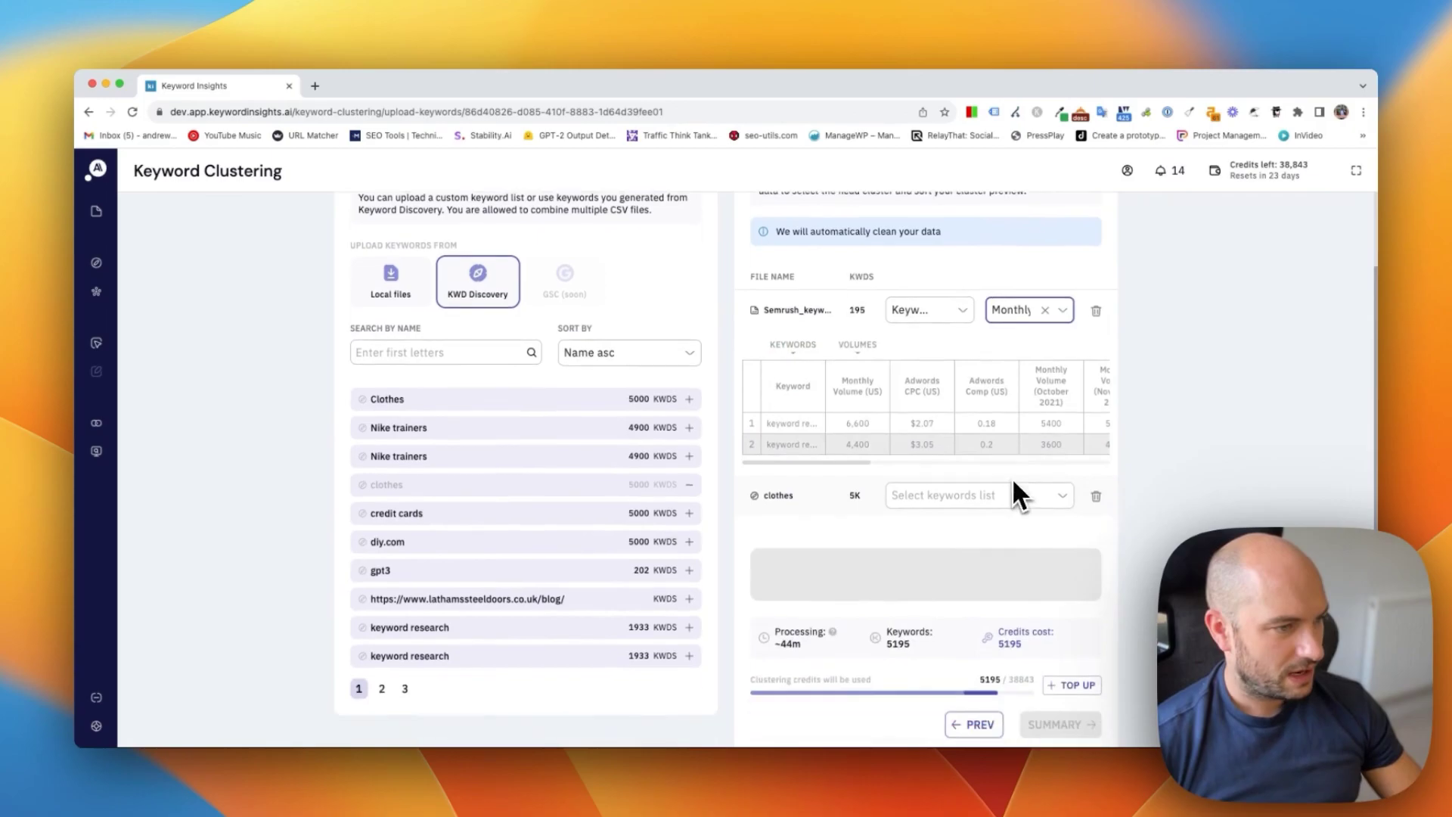
click(1062, 515)
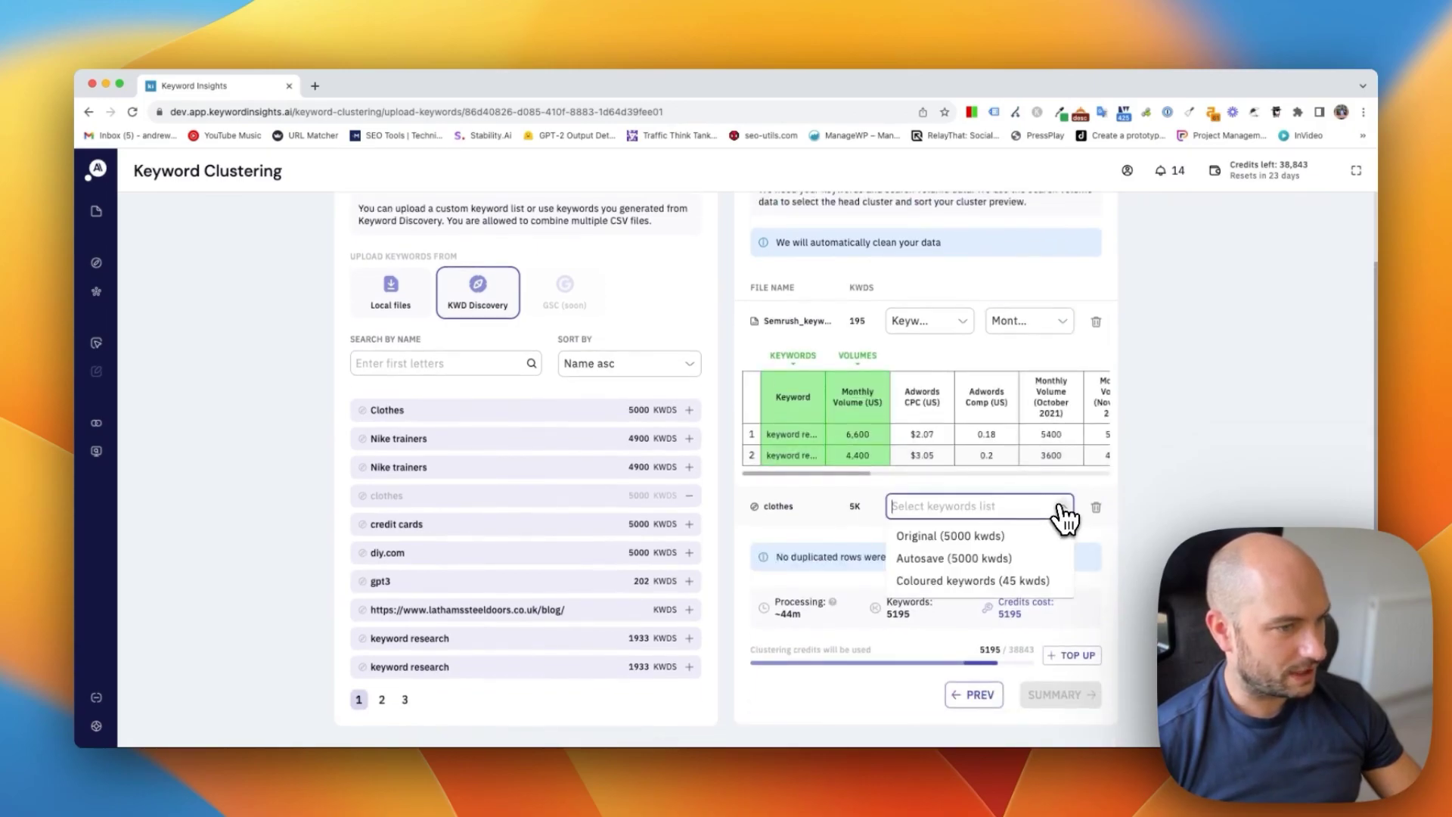
click(980, 580)
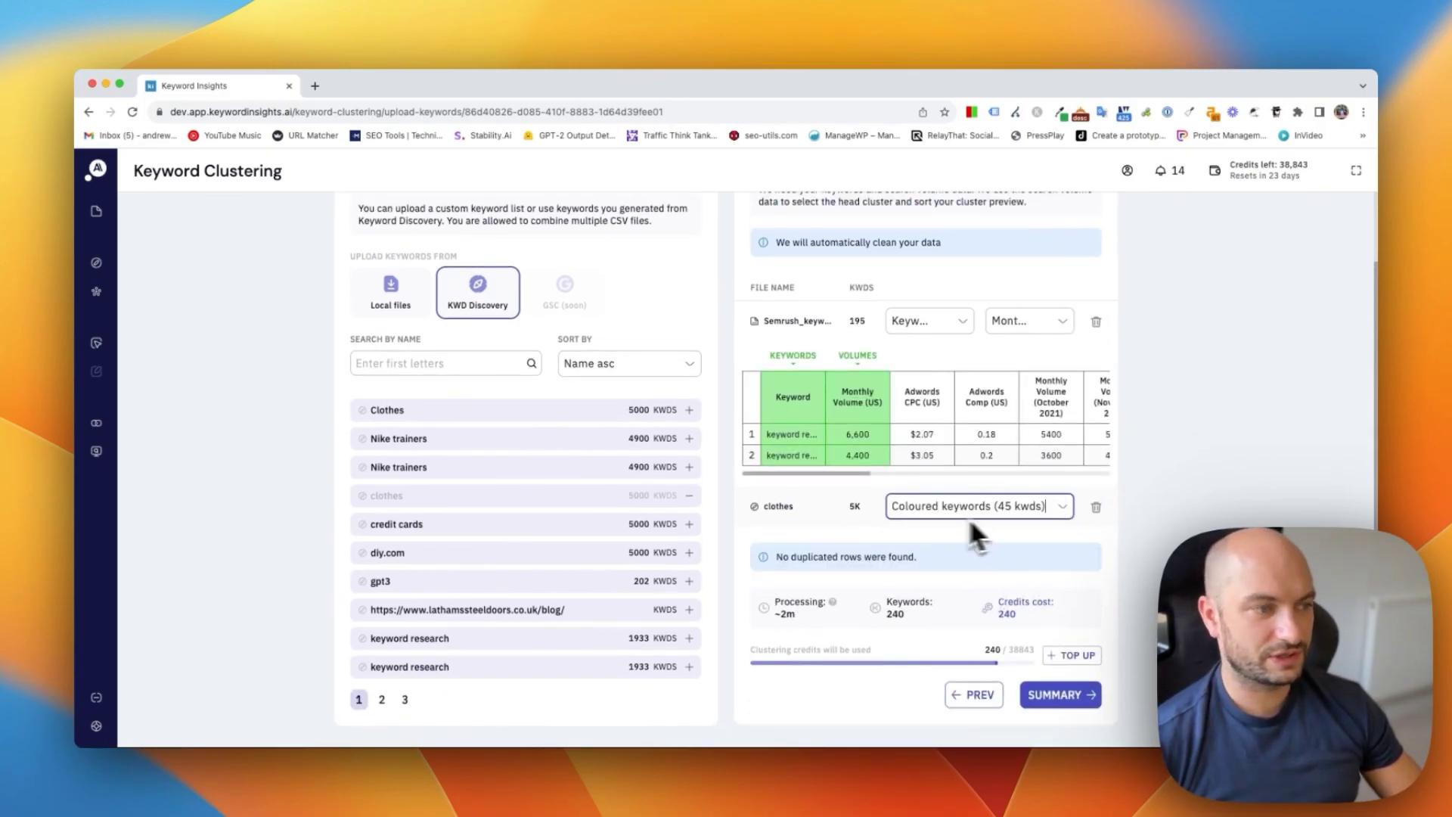
double_click(779, 506)
drag(825, 521, 1072, 520)
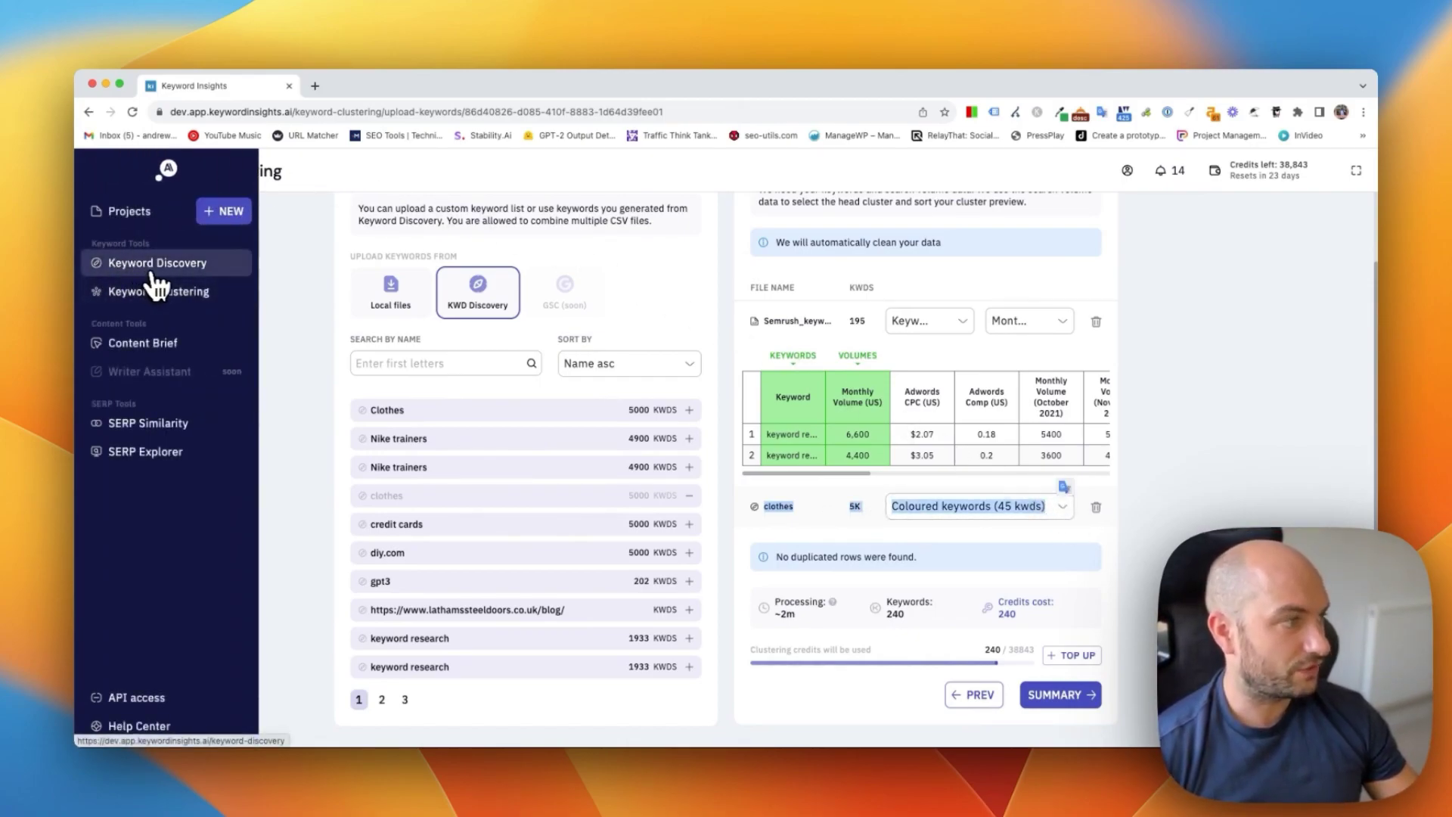
Reopen the saved Clothes discovery from Recent Discoveries on its 5000-keyword list
click(159, 266)
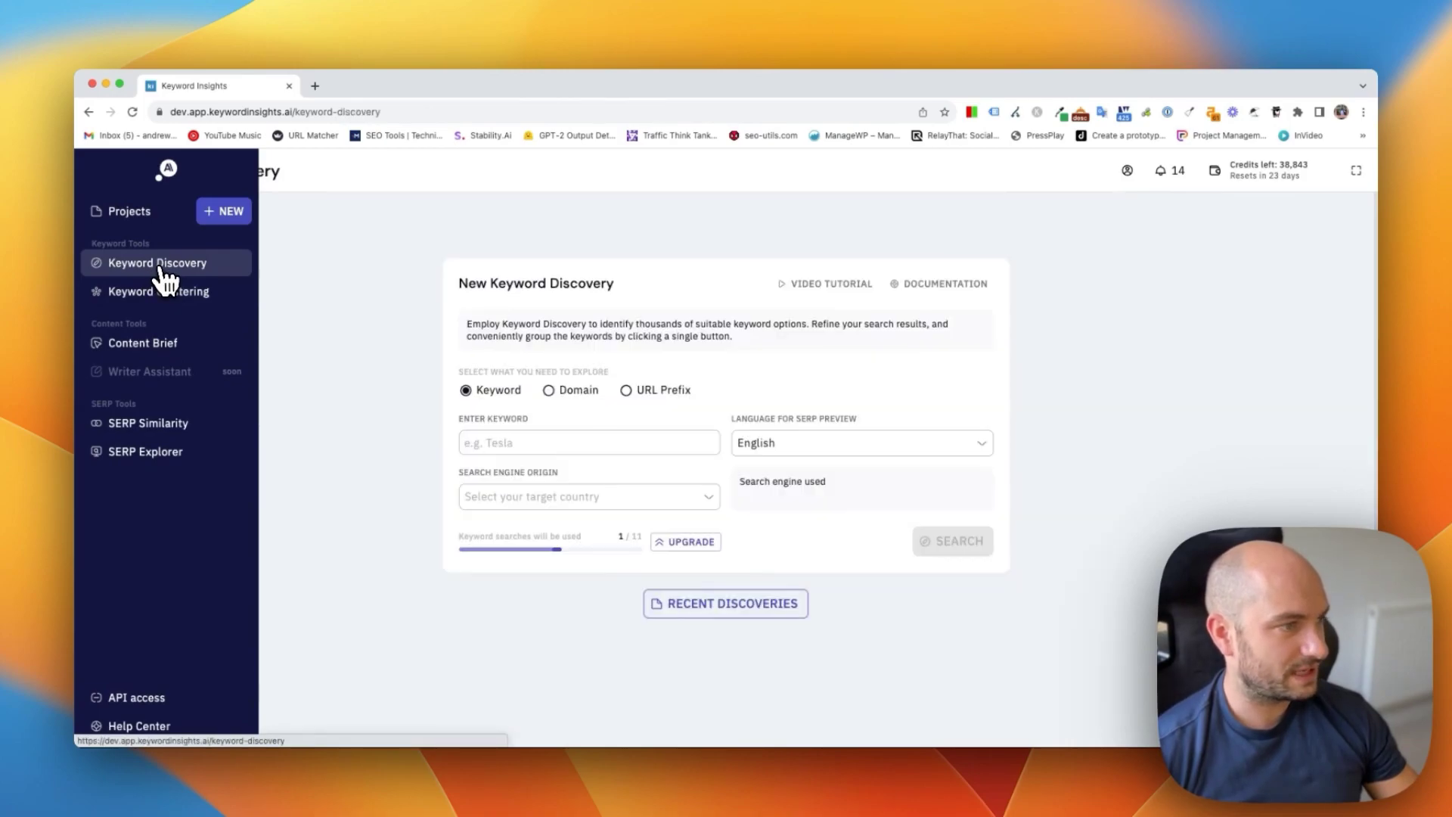
click(691, 617)
click(488, 419)
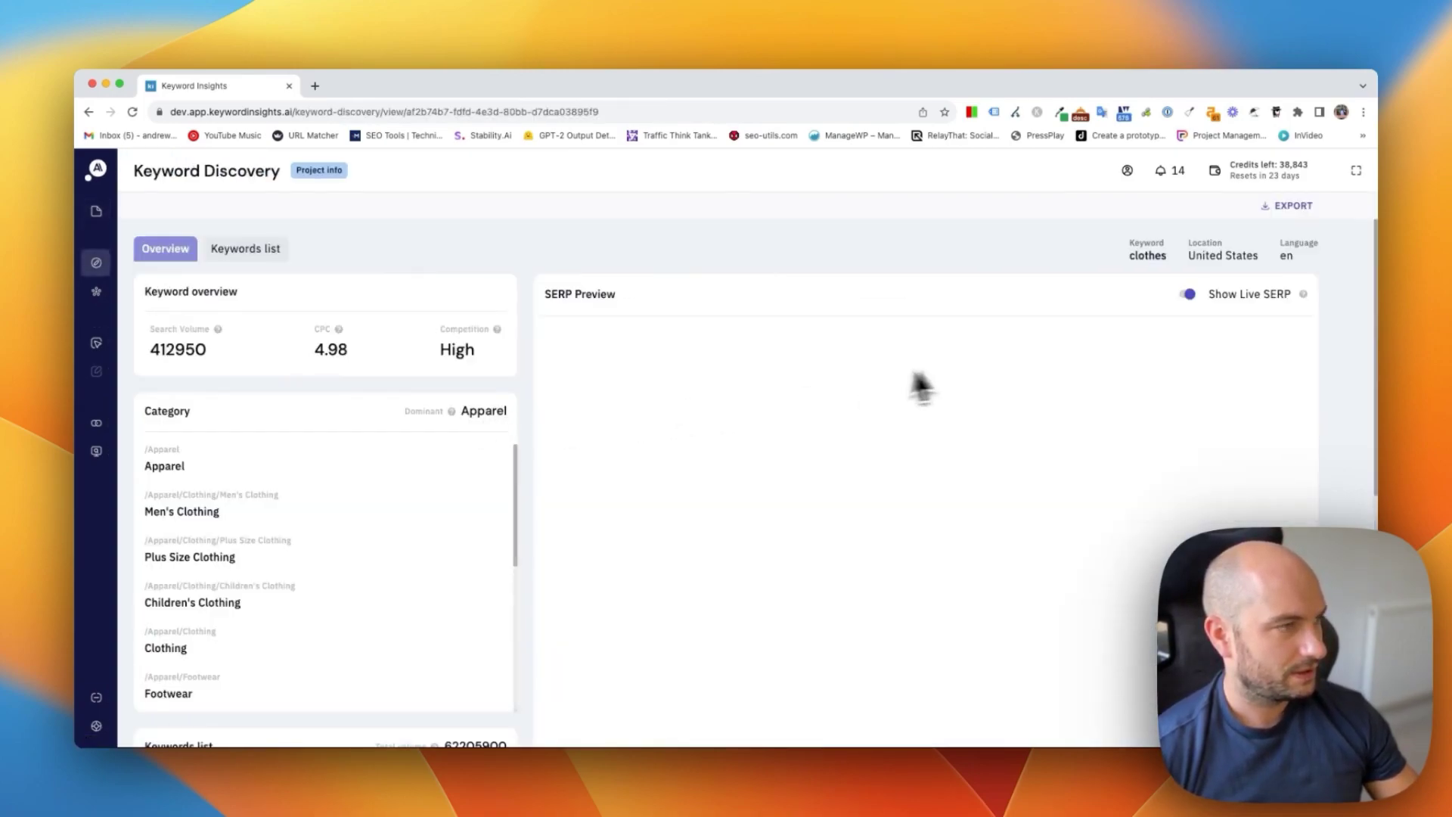
click(277, 251)
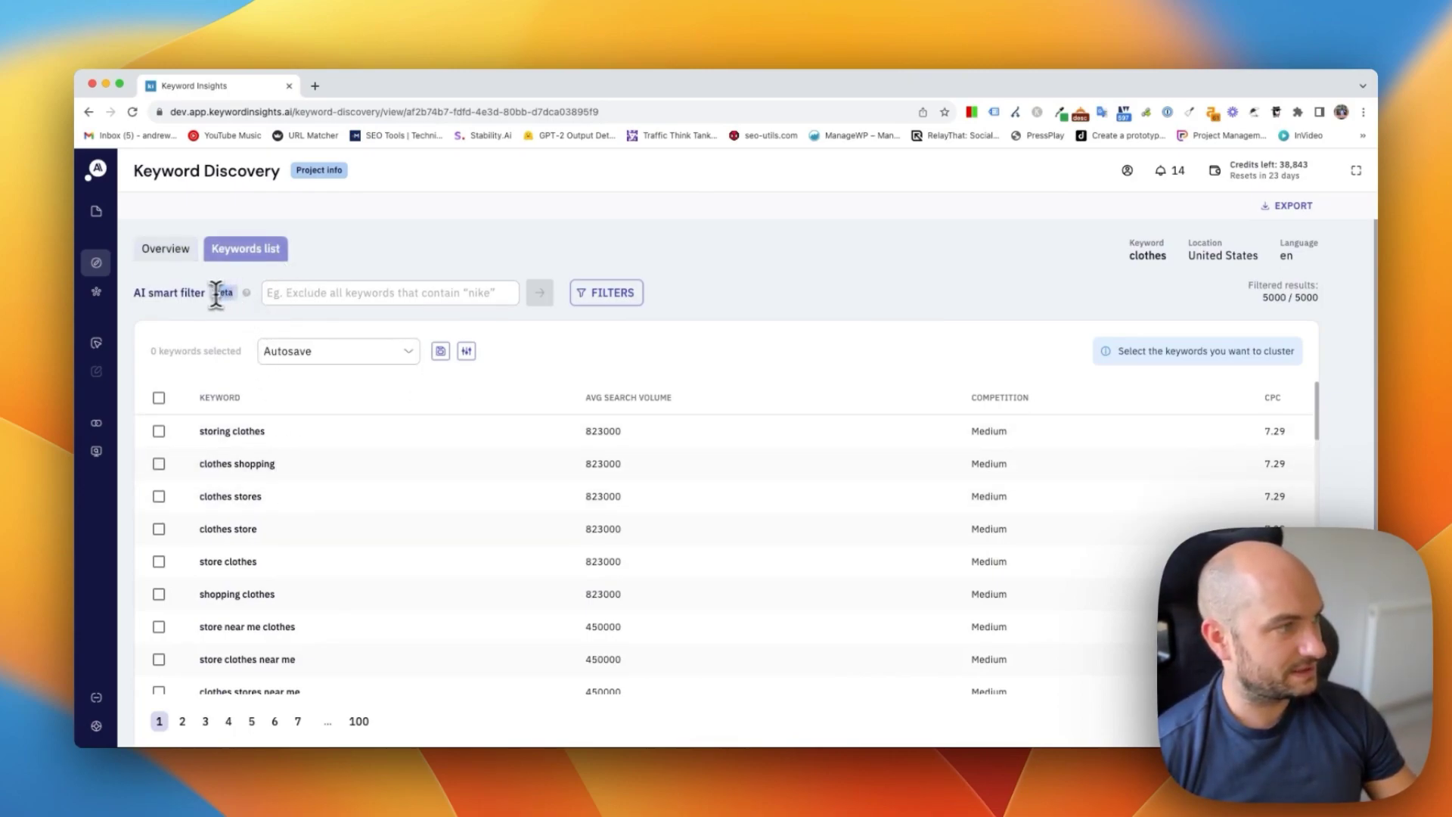
Return the clothes discovery project to its Overview, showing search volume 412950, CPC 4.98 and High competition
drag(220, 294, 144, 292)
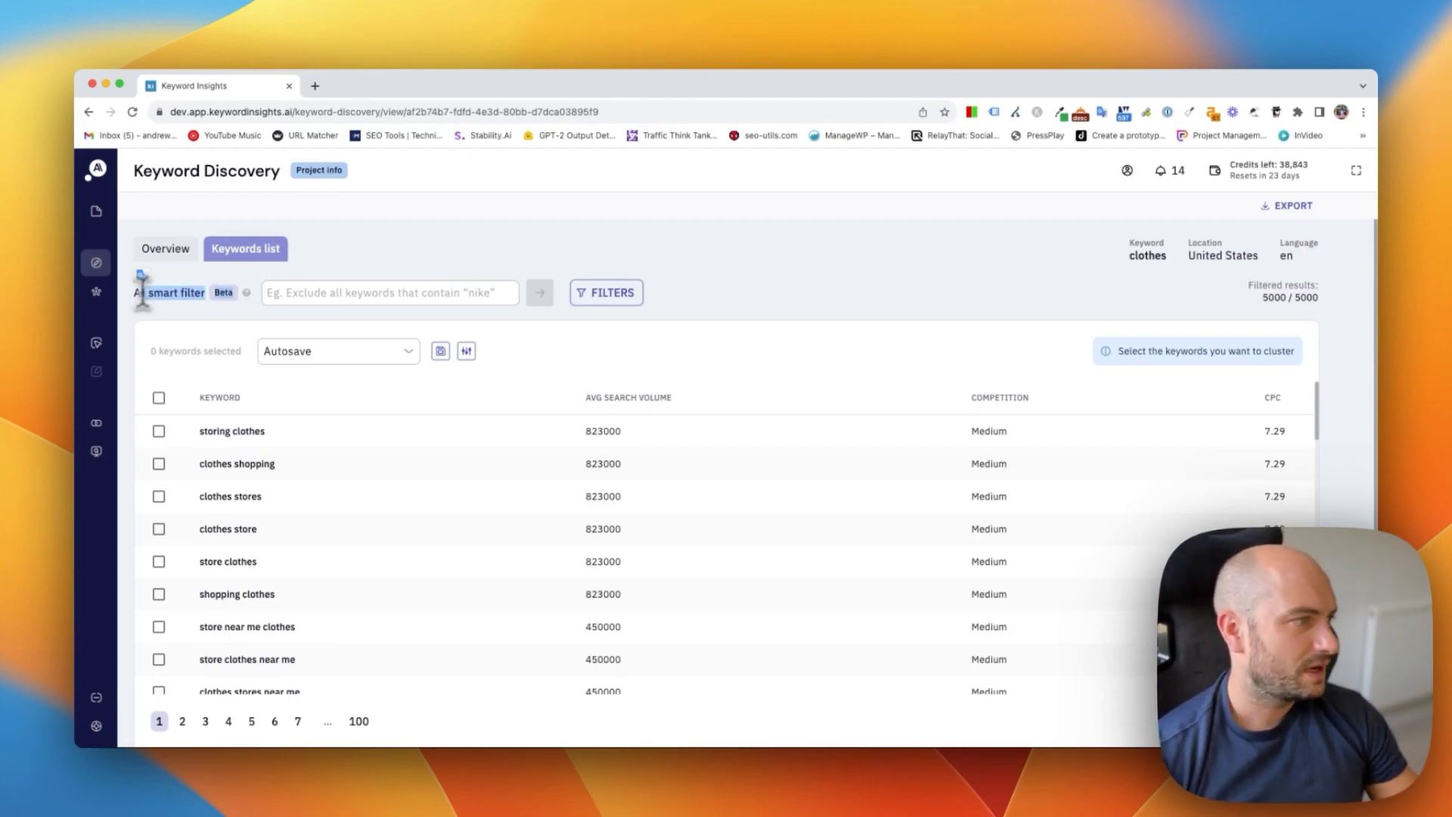
click(325, 269)
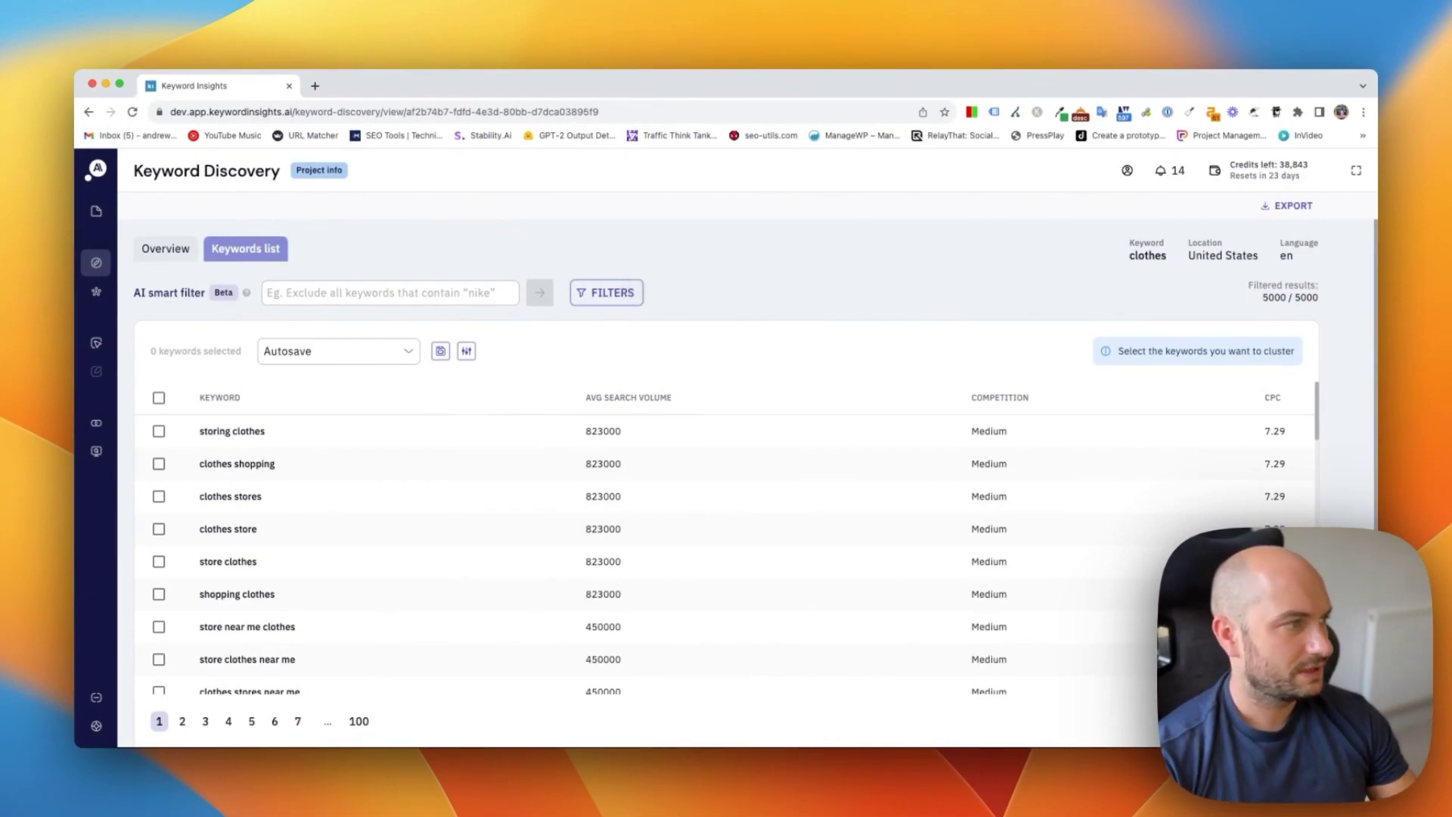
click(160, 253)
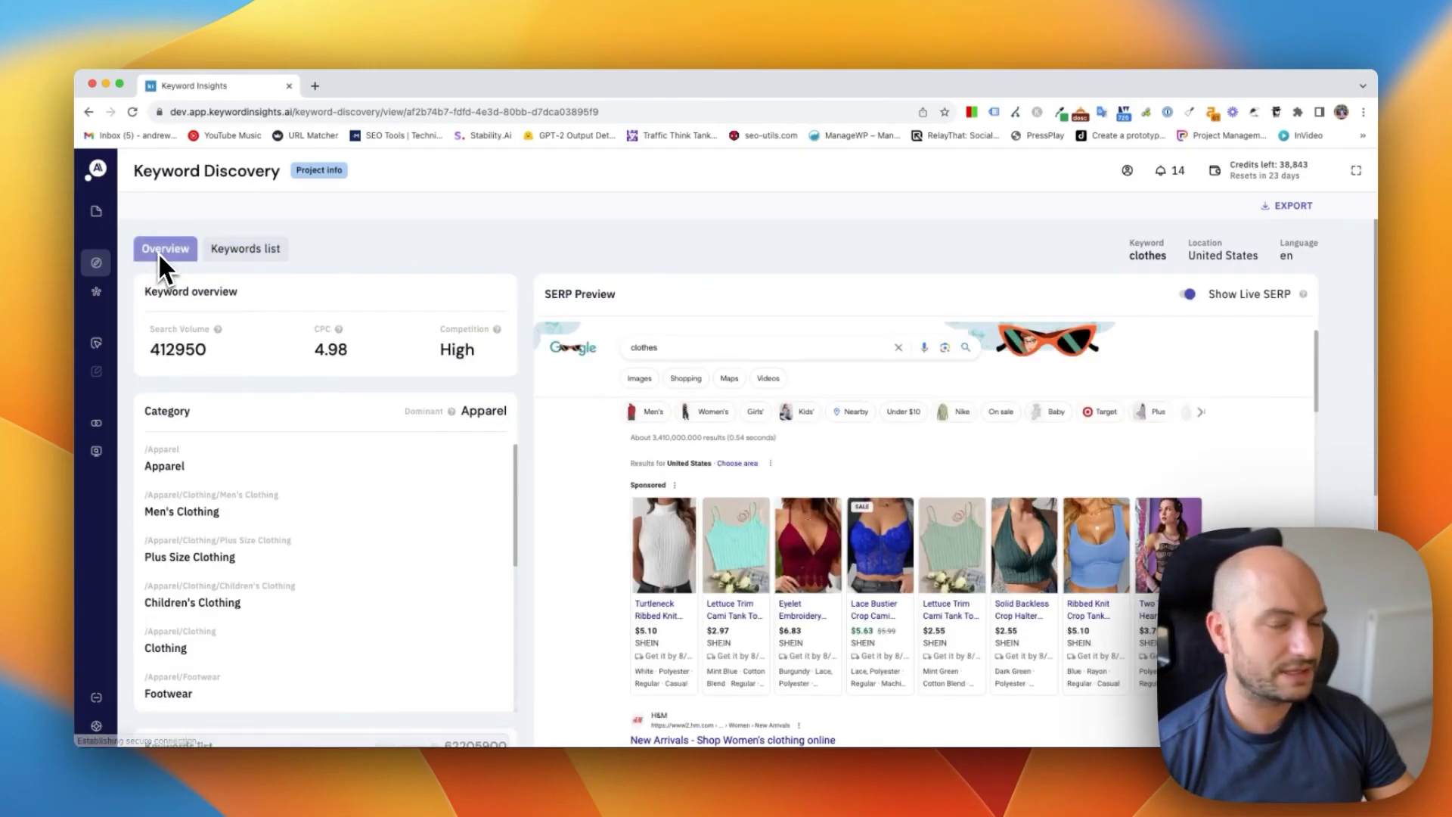